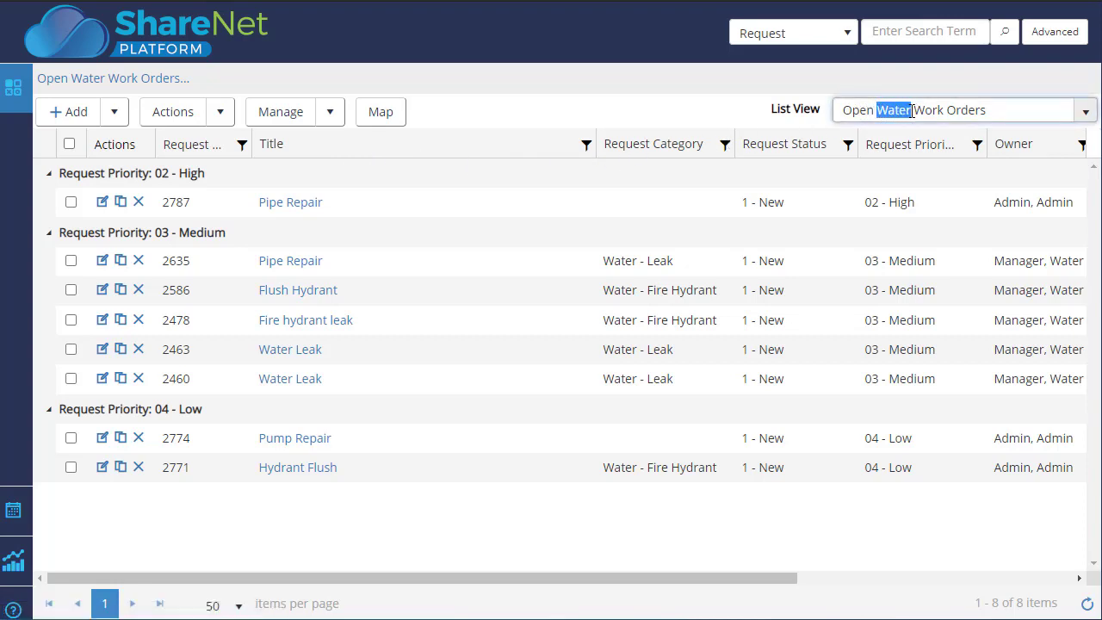
left_click(847, 110)
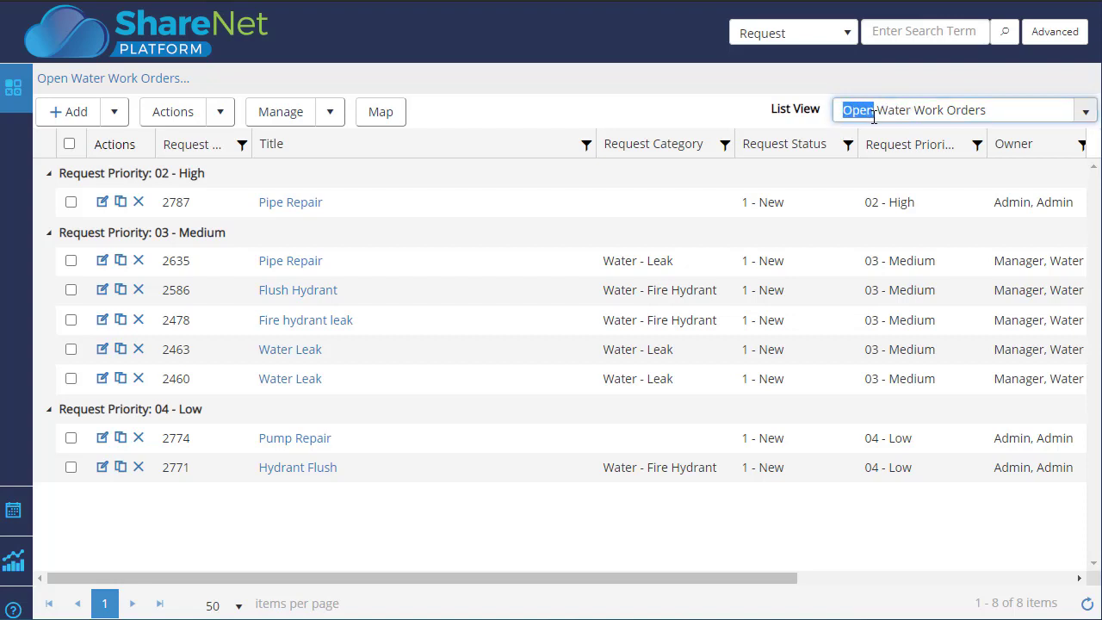
left_click(757, 119)
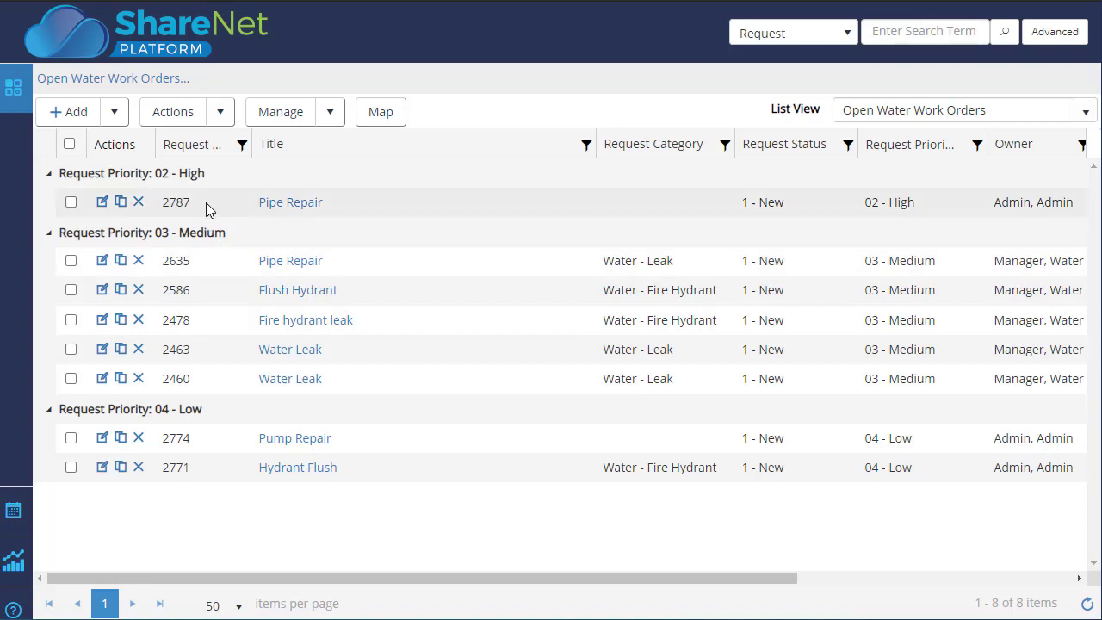
Step: Open the high-priority Pipe Repair work order for editing and view its location up close on the map
left_click(102, 207)
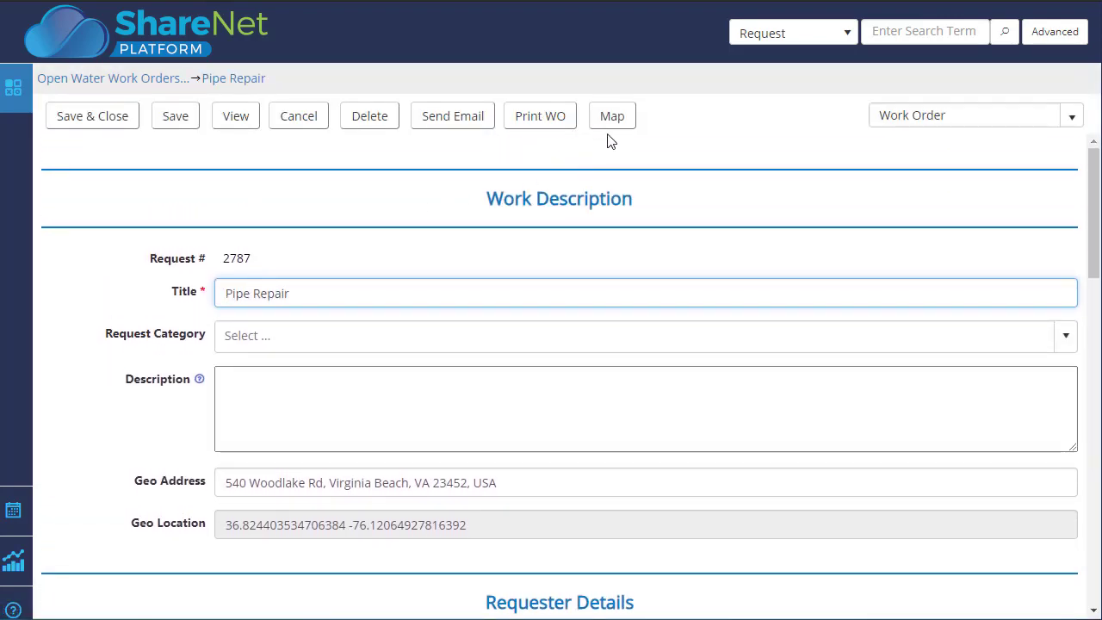
left_click(612, 122)
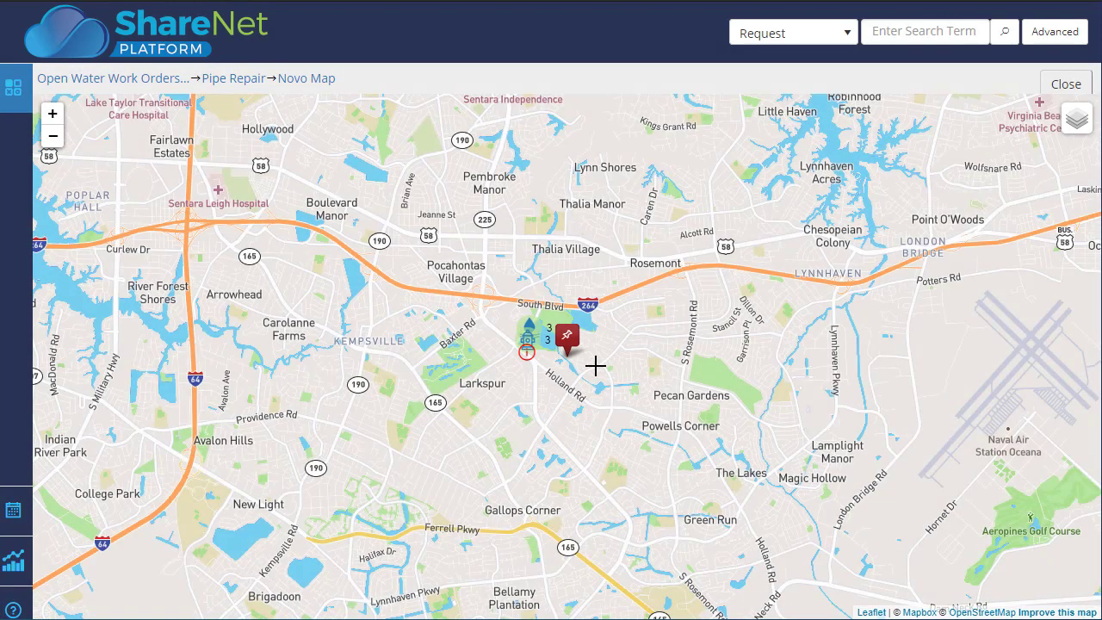
scroll(585, 362, "up", 5)
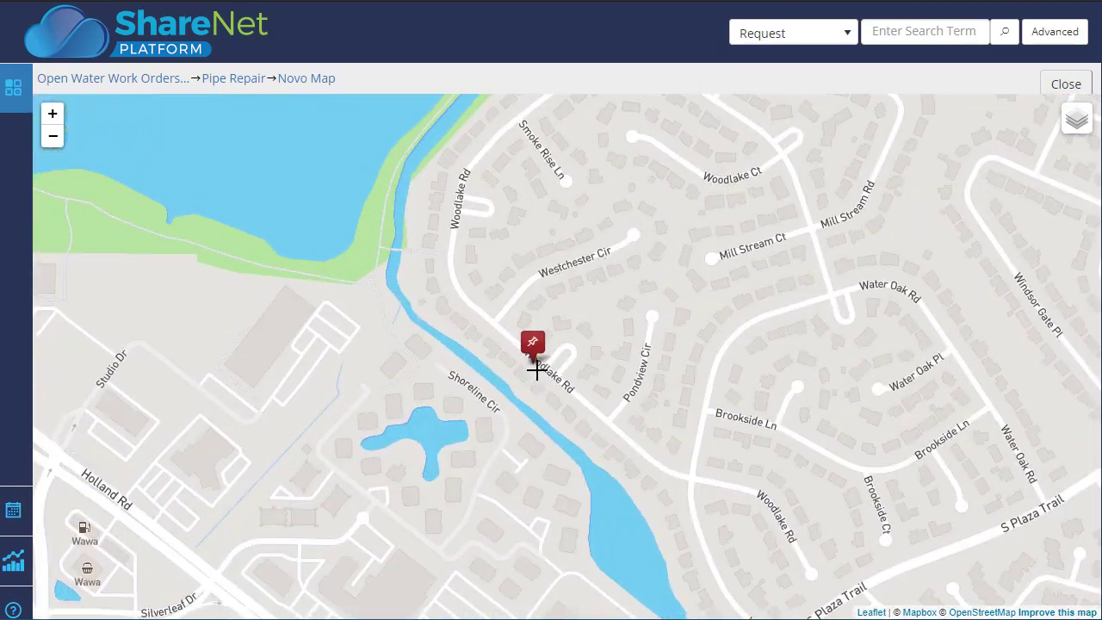
scroll(535, 370, "up", 1)
scroll(526, 364, "up", 1)
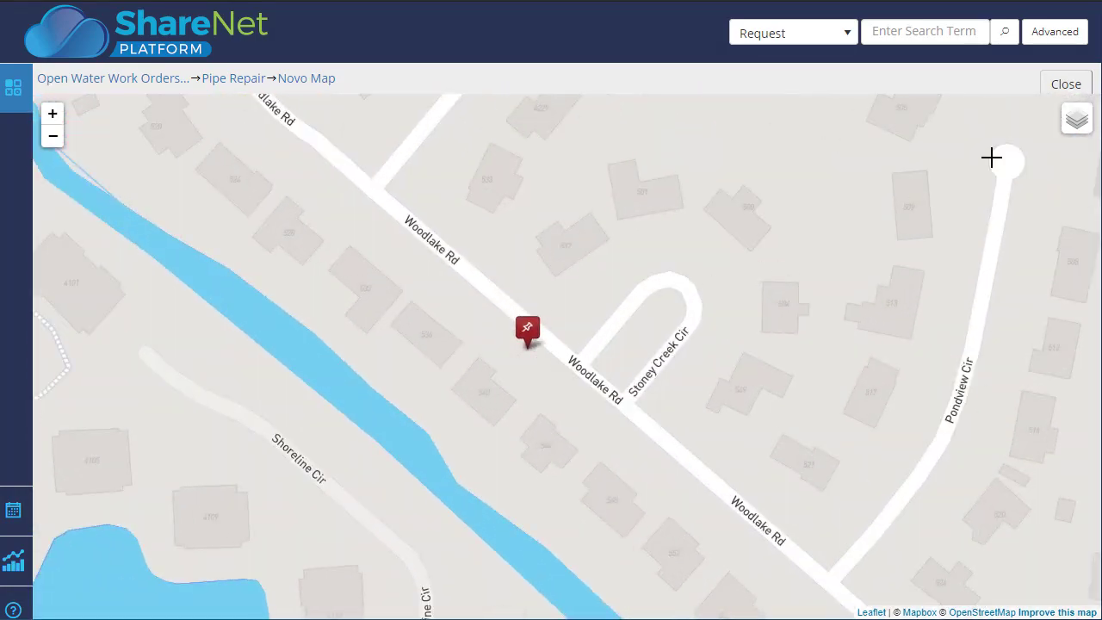
Step: Show the Mt Trashmore Water Pipes layer on the work order's map
mouse_move(1081, 136)
left_click(1020, 182)
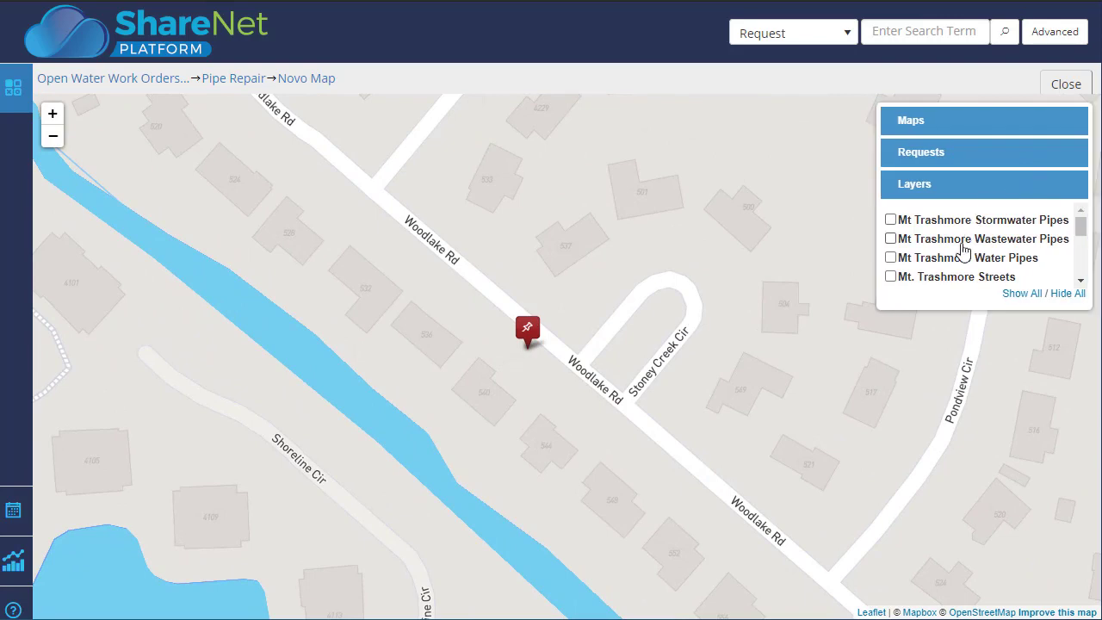
left_click(891, 258)
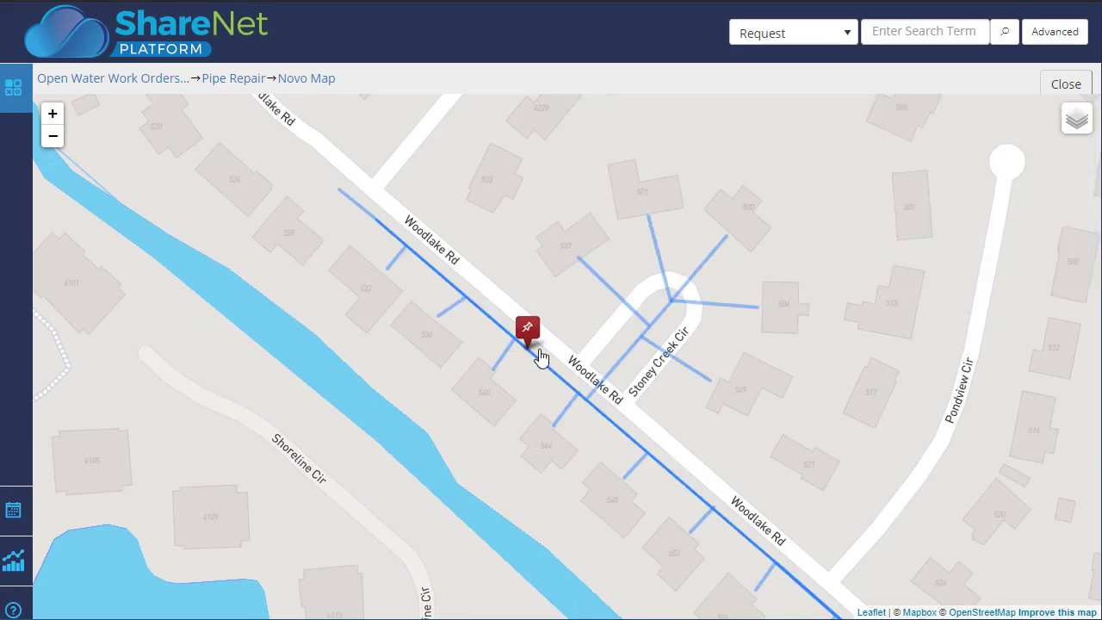
Step: Inspect the asset details of the water main beside the work order marker, and close the map
scroll(525, 356, "up", 2)
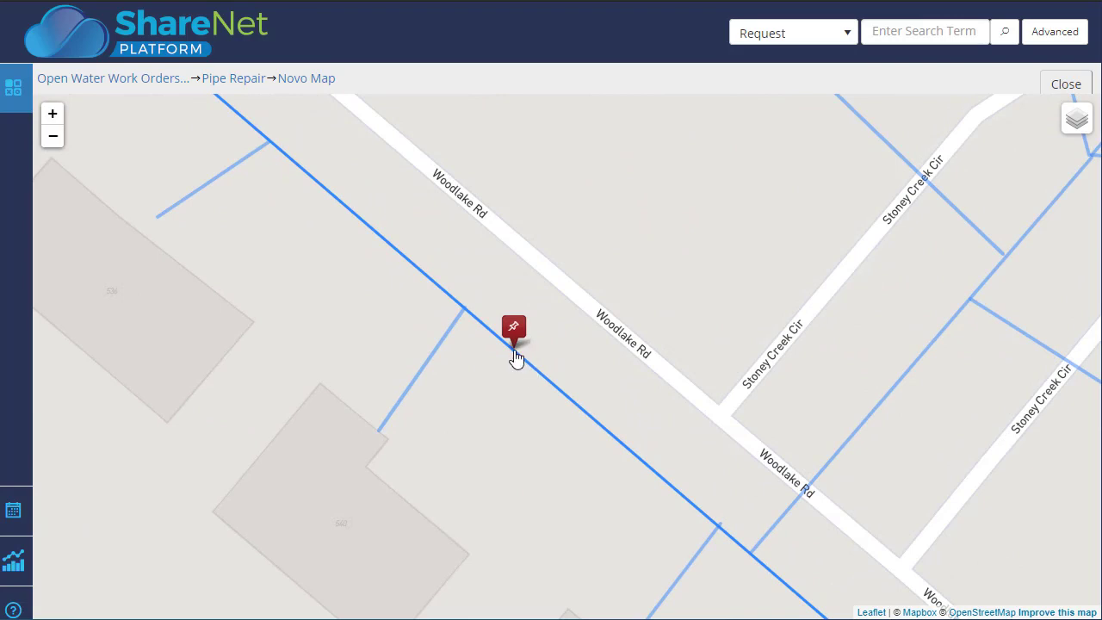
left_click(568, 404)
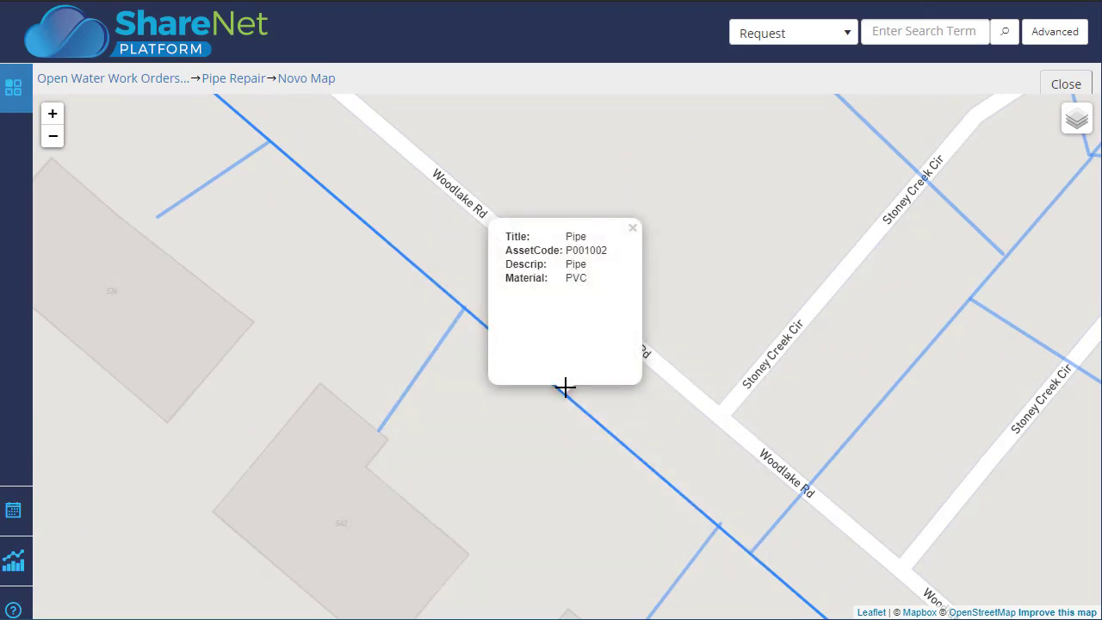
left_click(633, 231)
left_click(1067, 90)
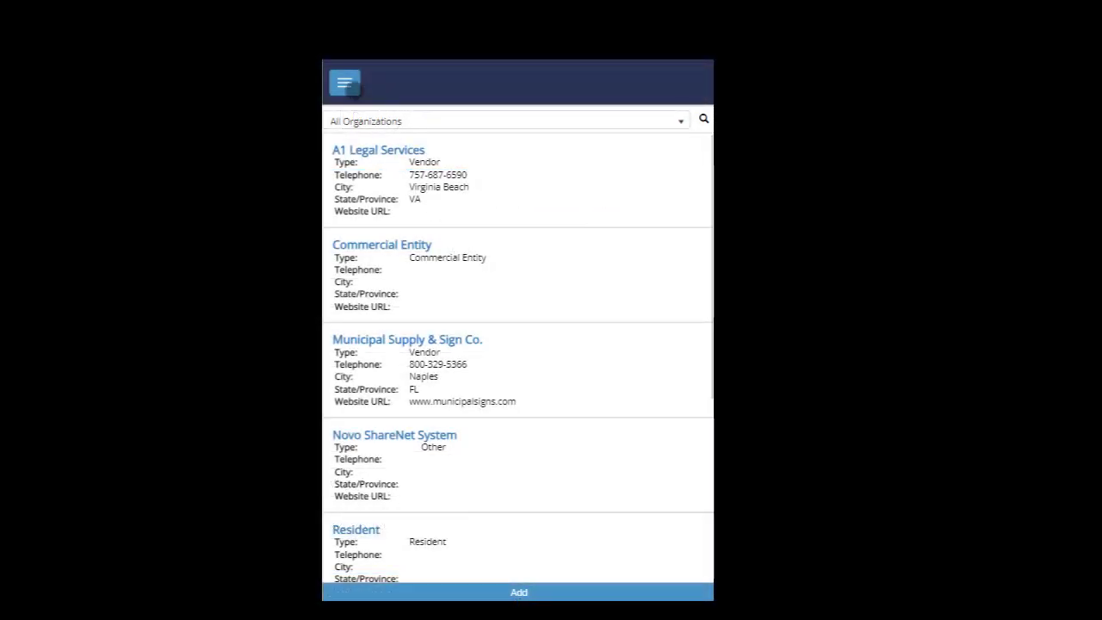
Step: In the mobile view, open the Pipe Repair request from the 02 - High group of Open Water Work Orders
left_click(346, 84)
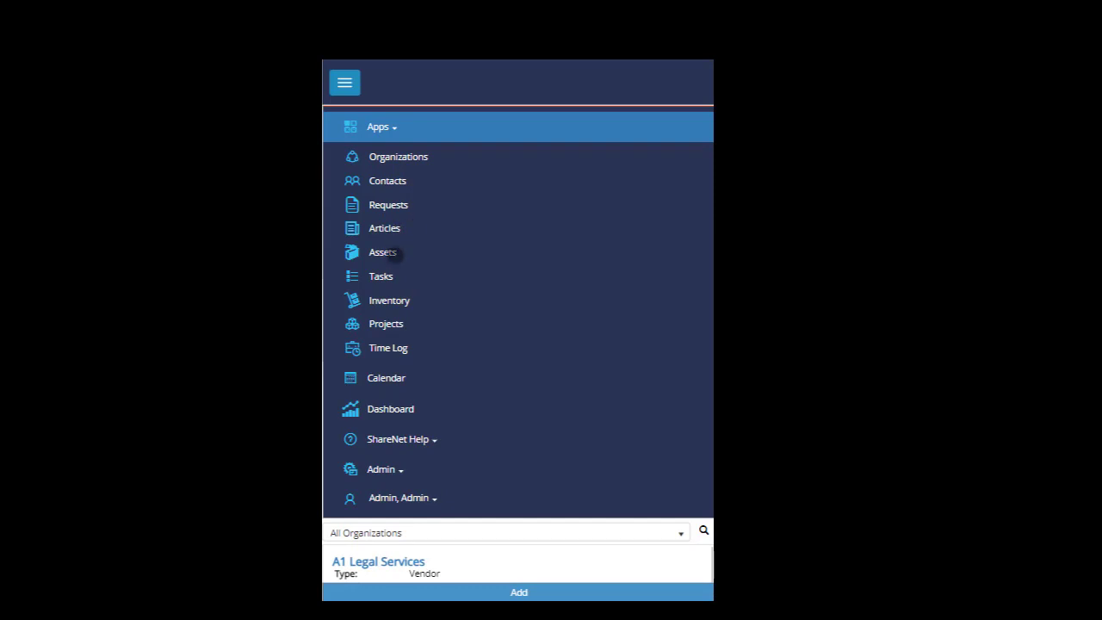
left_click(397, 205)
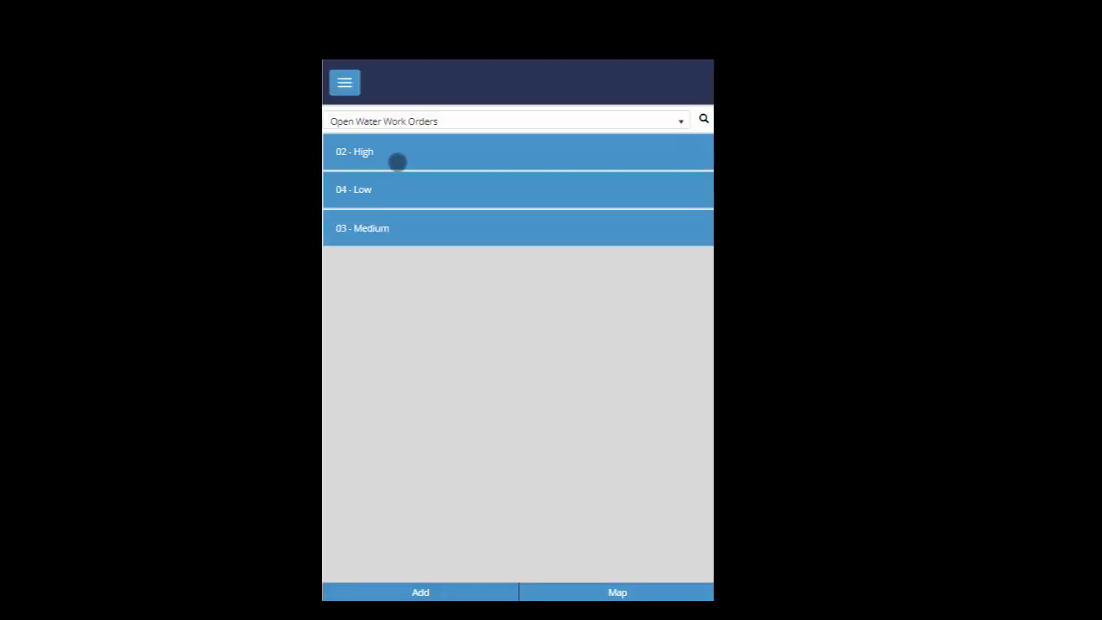
left_click(397, 162)
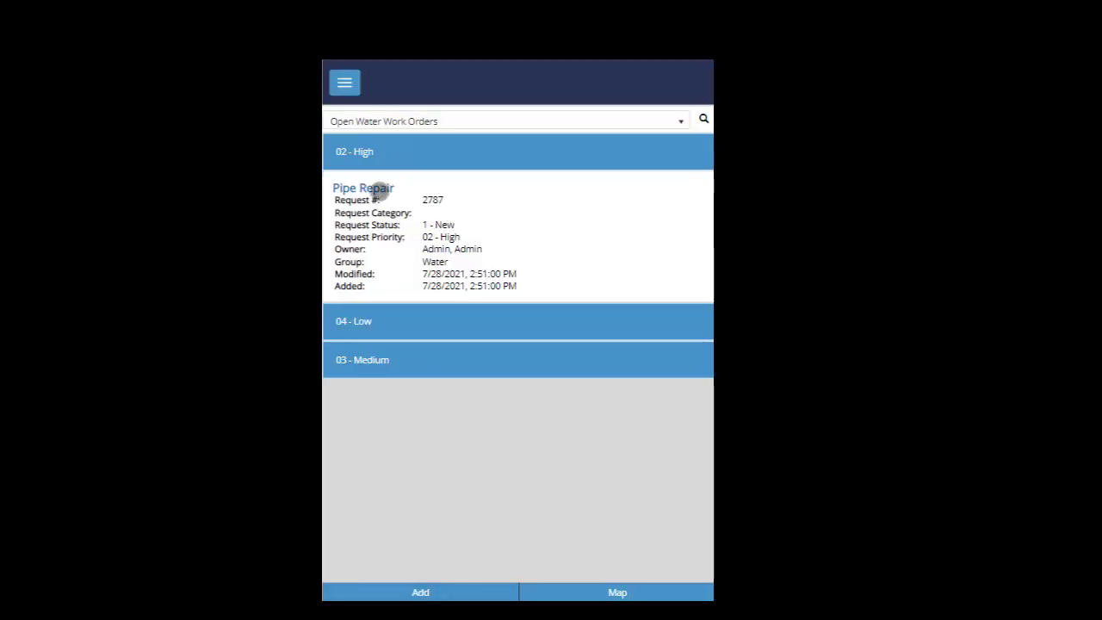
left_click(379, 188)
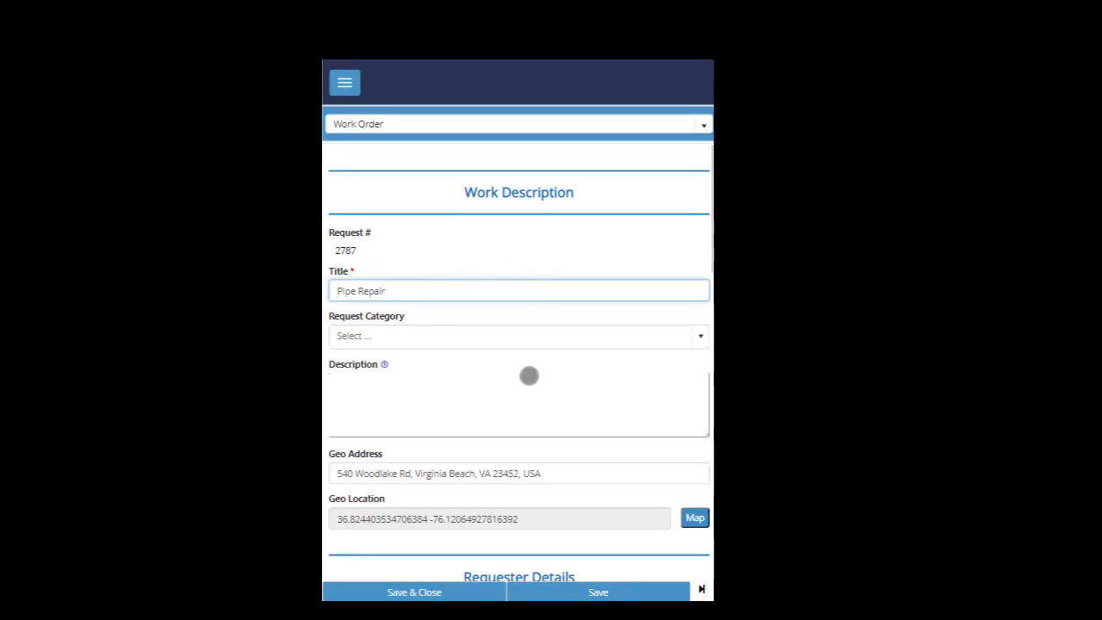
Step: Add a labor hours entry of 2 total hours to the work order, starting at the current date and time, and save it
left_click_drag(536, 364, 521, 268)
left_click_drag(552, 373, 574, 275)
left_click_drag(563, 376, 580, 249)
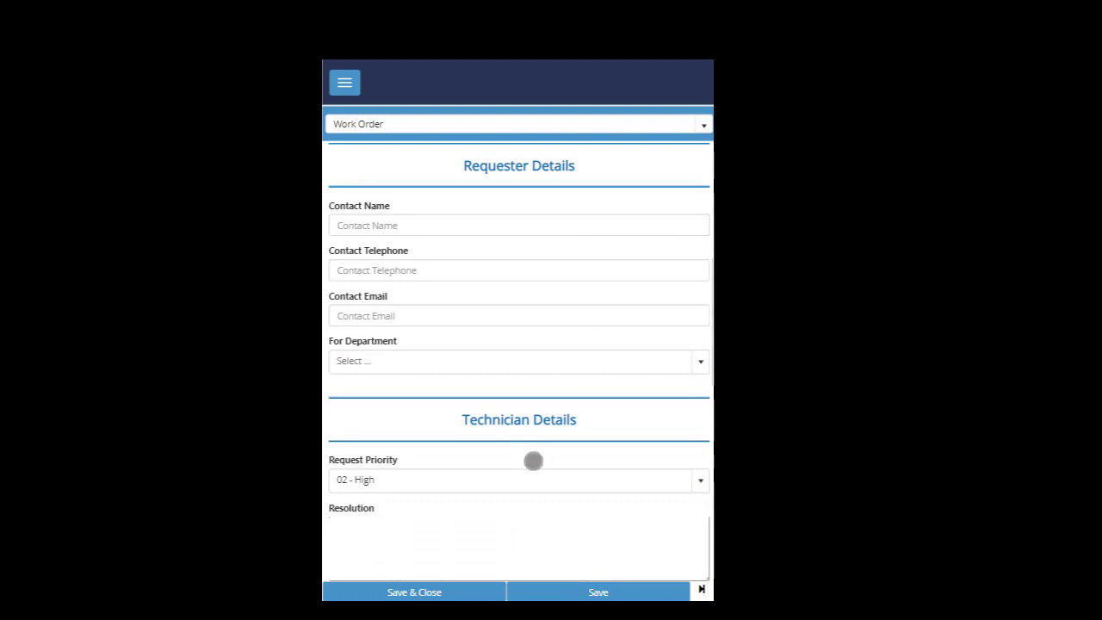
left_click_drag(531, 460, 564, 258)
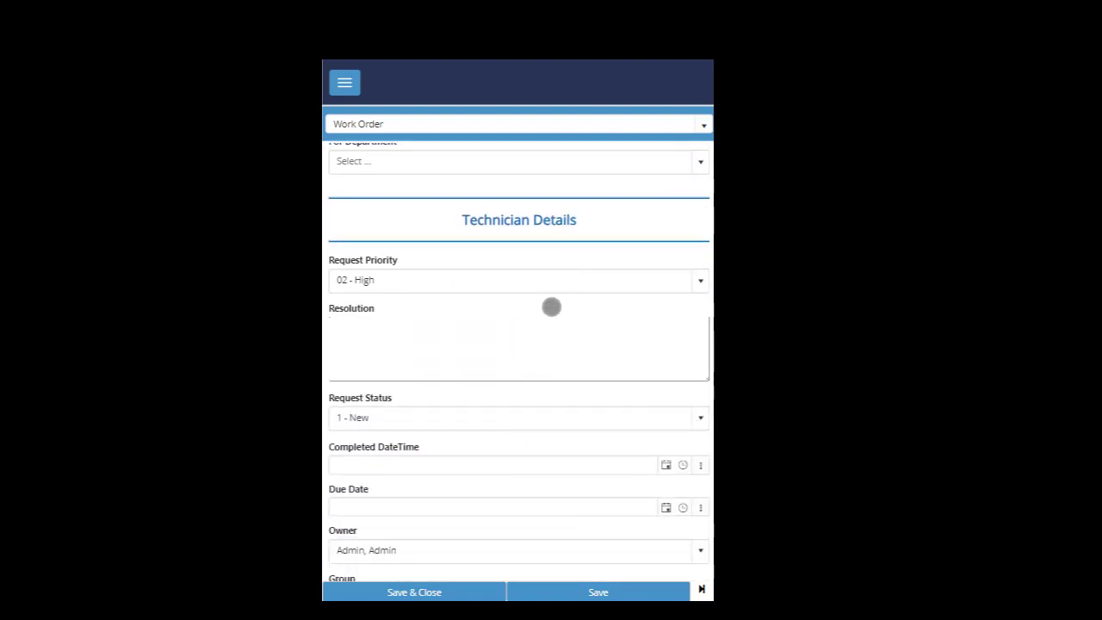
left_click_drag(497, 400, 507, 135)
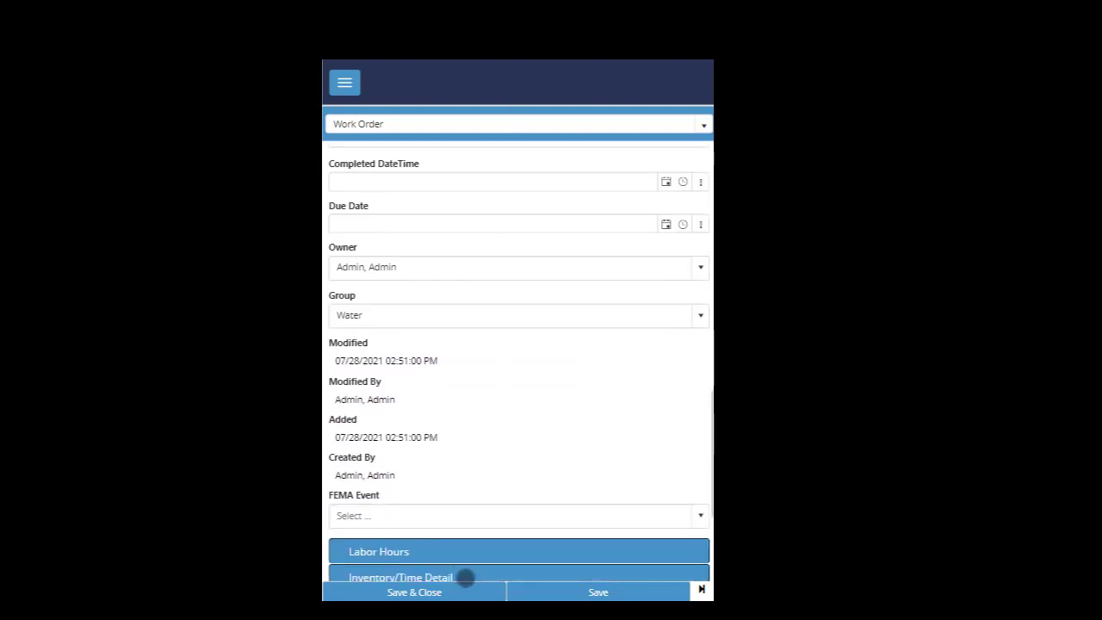
left_click_drag(464, 578, 453, 390)
left_click(448, 396)
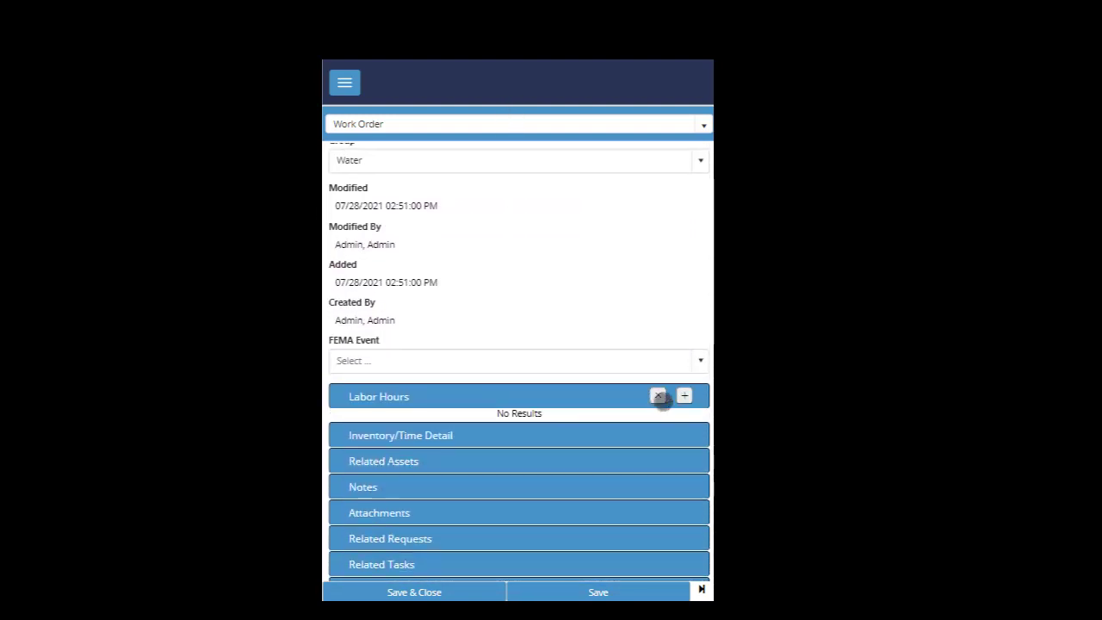
left_click(684, 395)
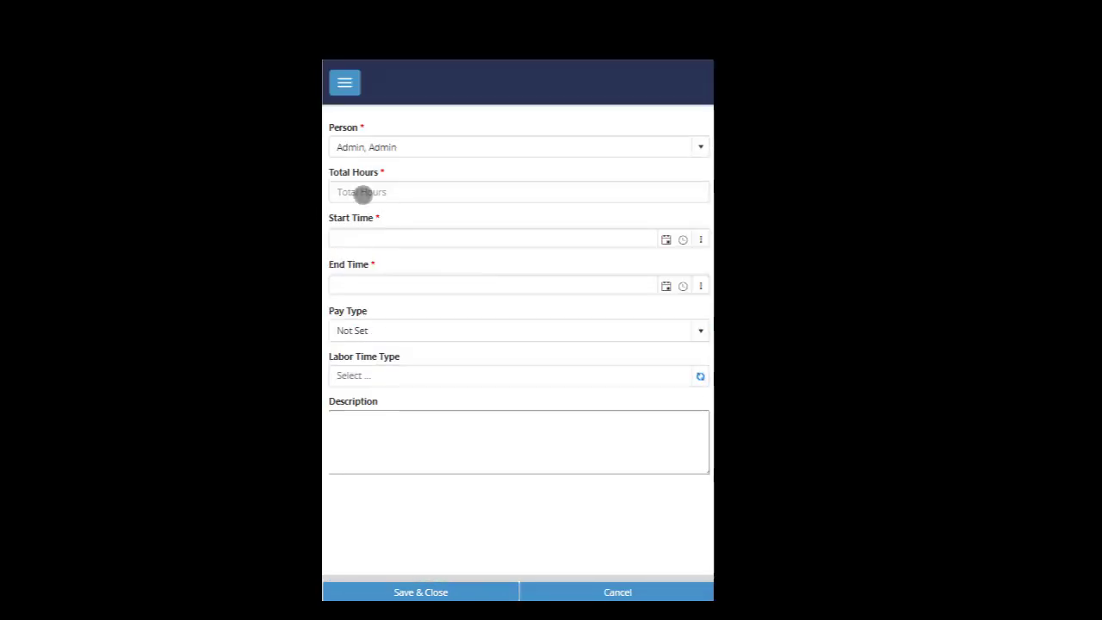
left_click(618, 192)
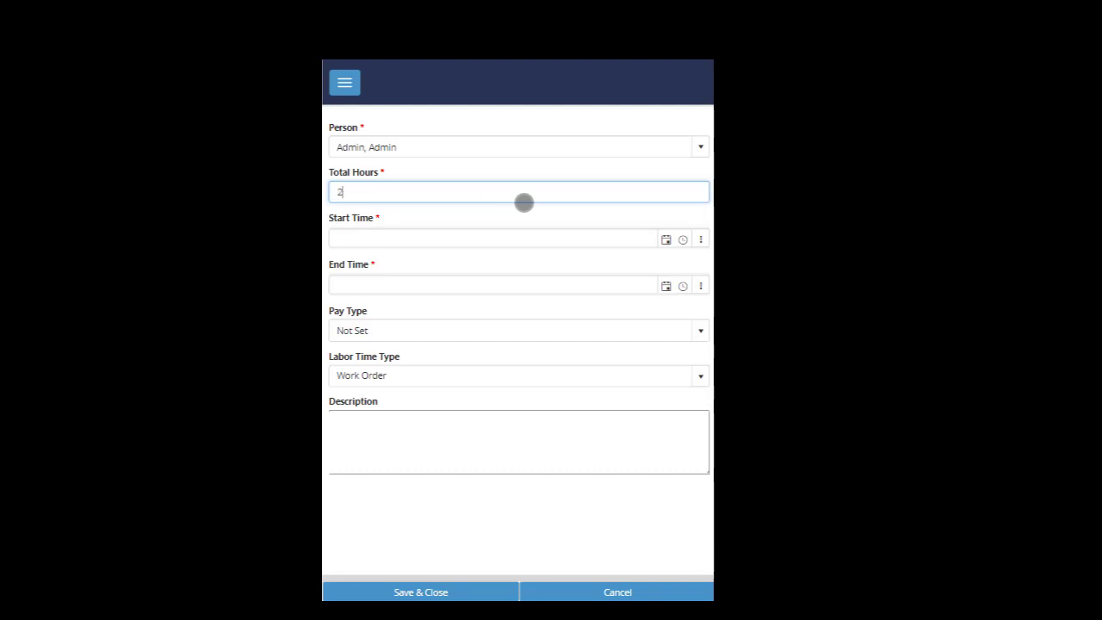
left_click(700, 239)
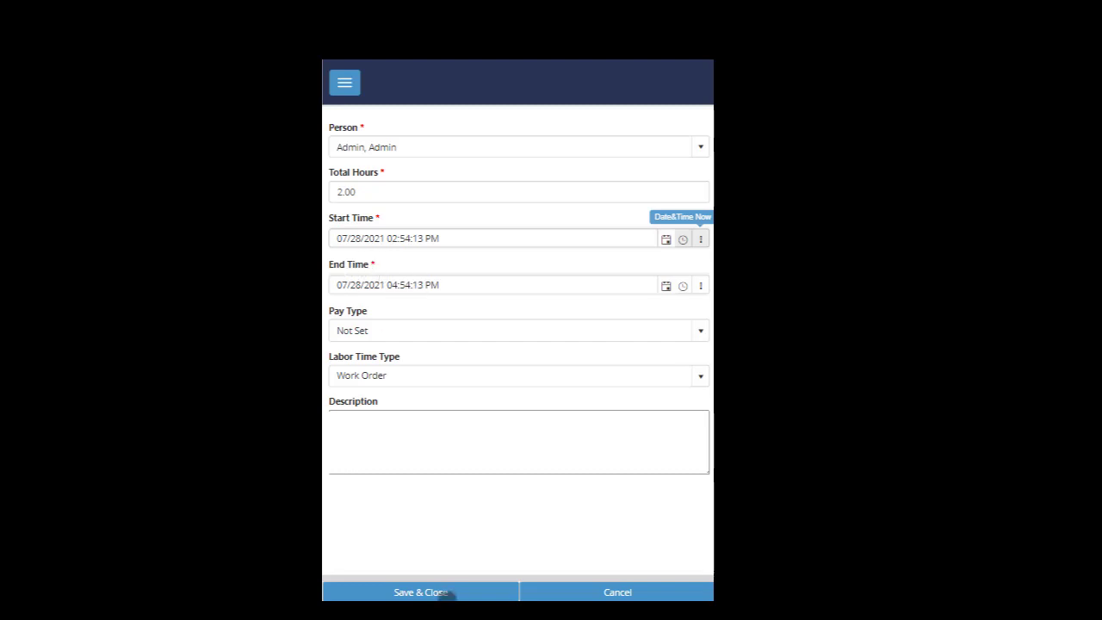
left_click(457, 592)
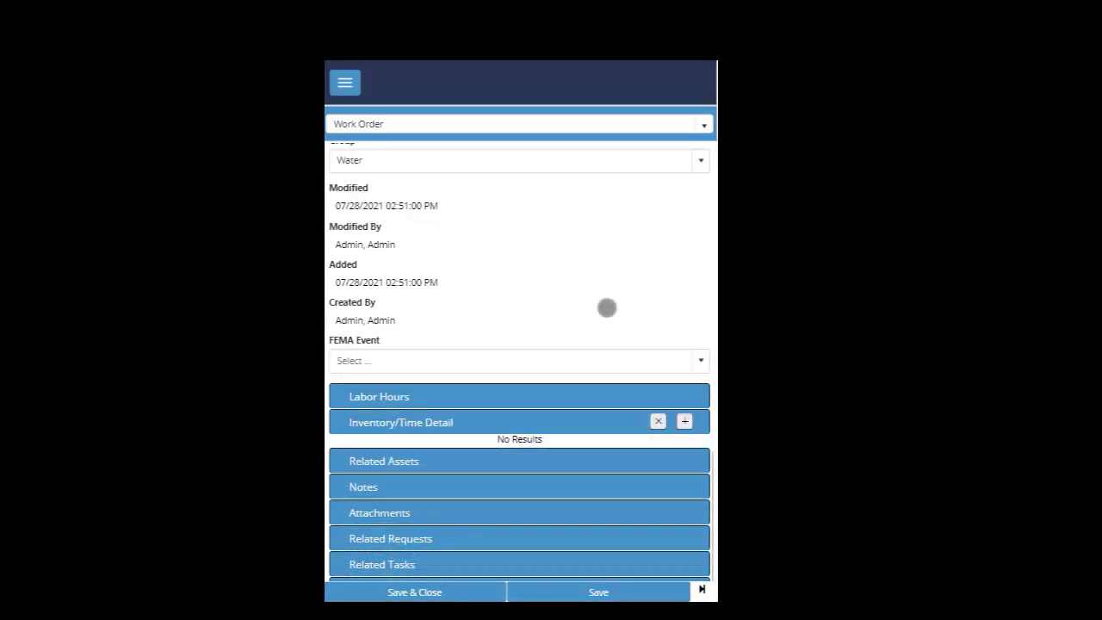
Step: Add the inventory item Water Valve - 4 inch ID with a quantity of 2 to the work order and save it
left_click(684, 420)
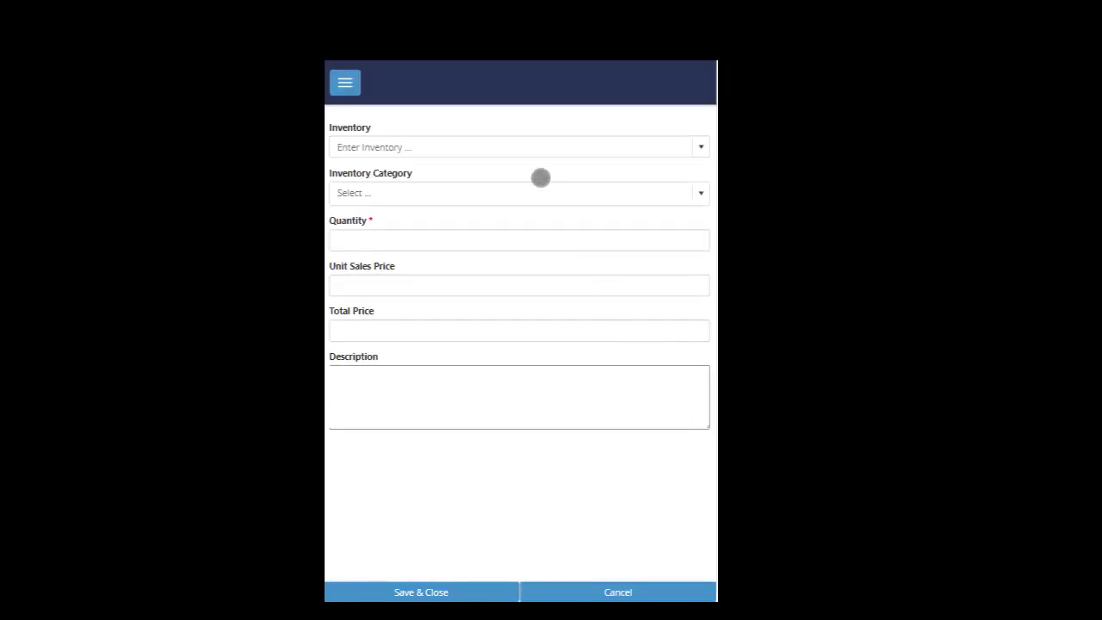
left_click(515, 148)
type("w")
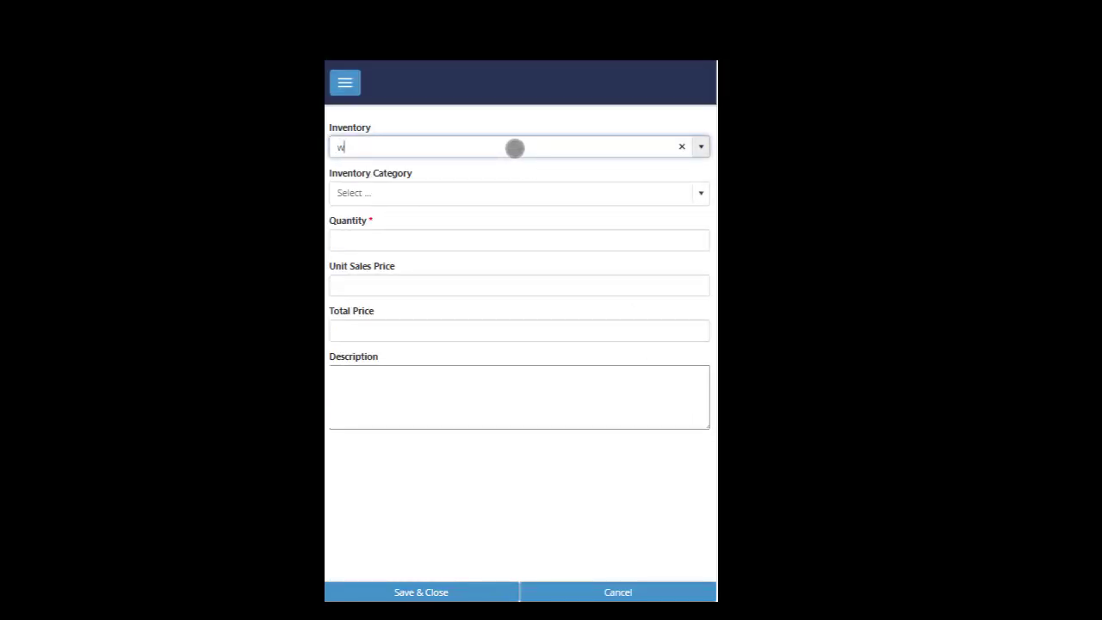
type("a")
left_click(488, 189)
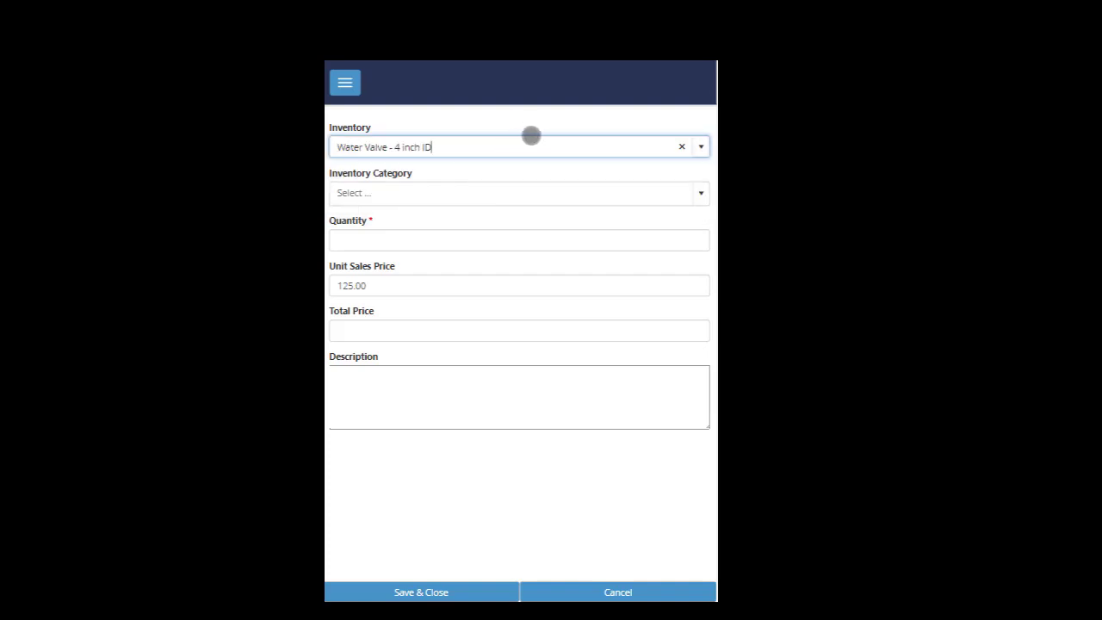
left_click(464, 238)
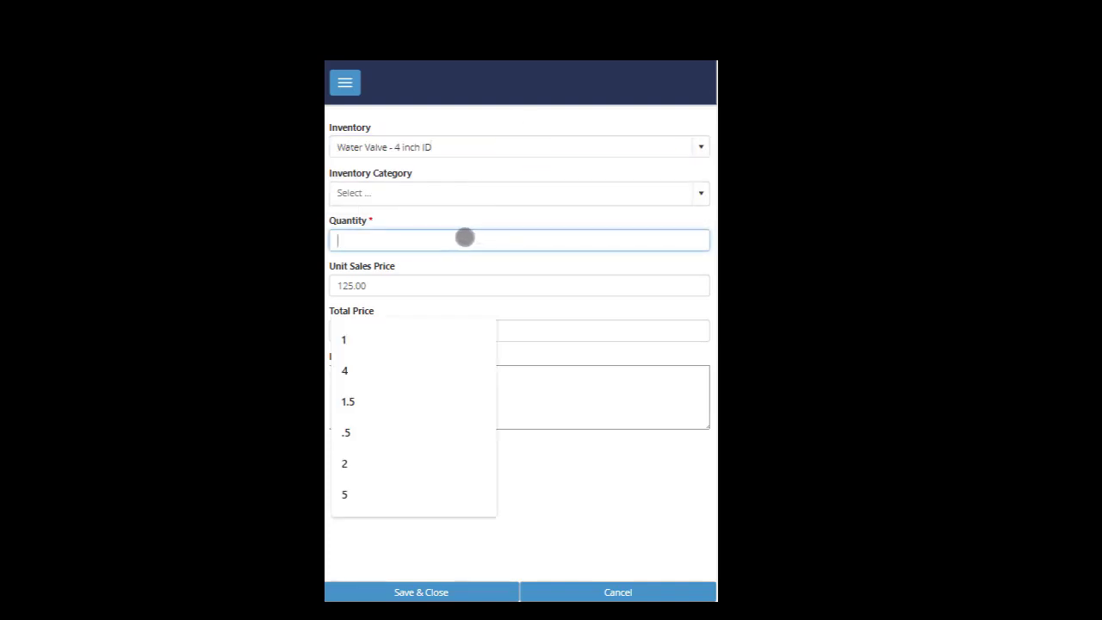
type("2")
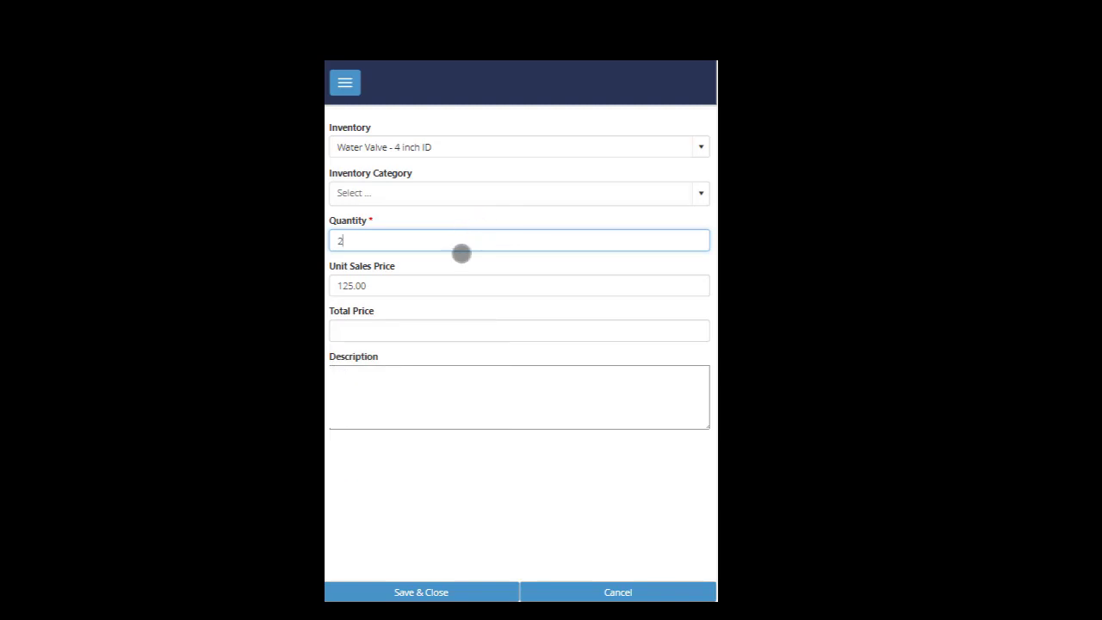
left_click(405, 481)
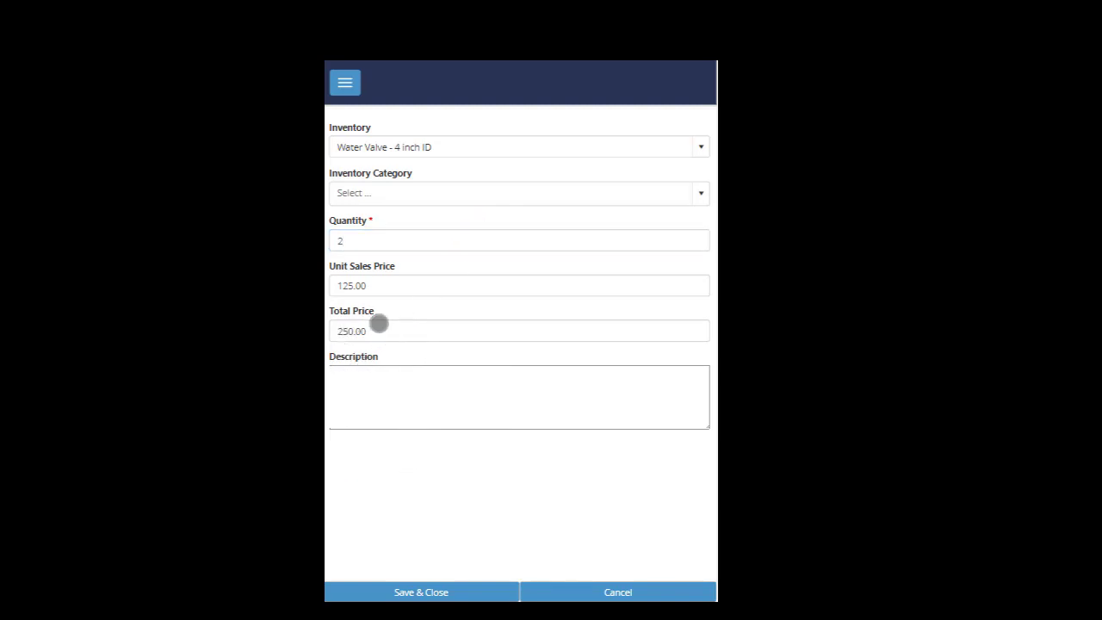
left_click(418, 592)
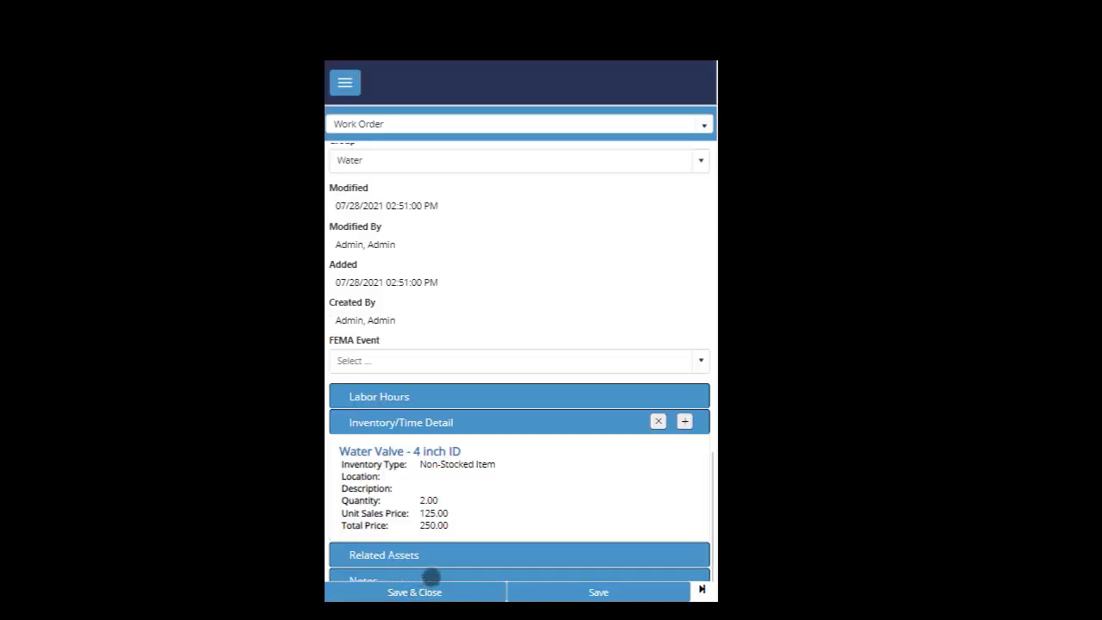
Step: Set the work order's request status to 4 - Closed, and save and close the work order
scroll(451, 463, "up", 4)
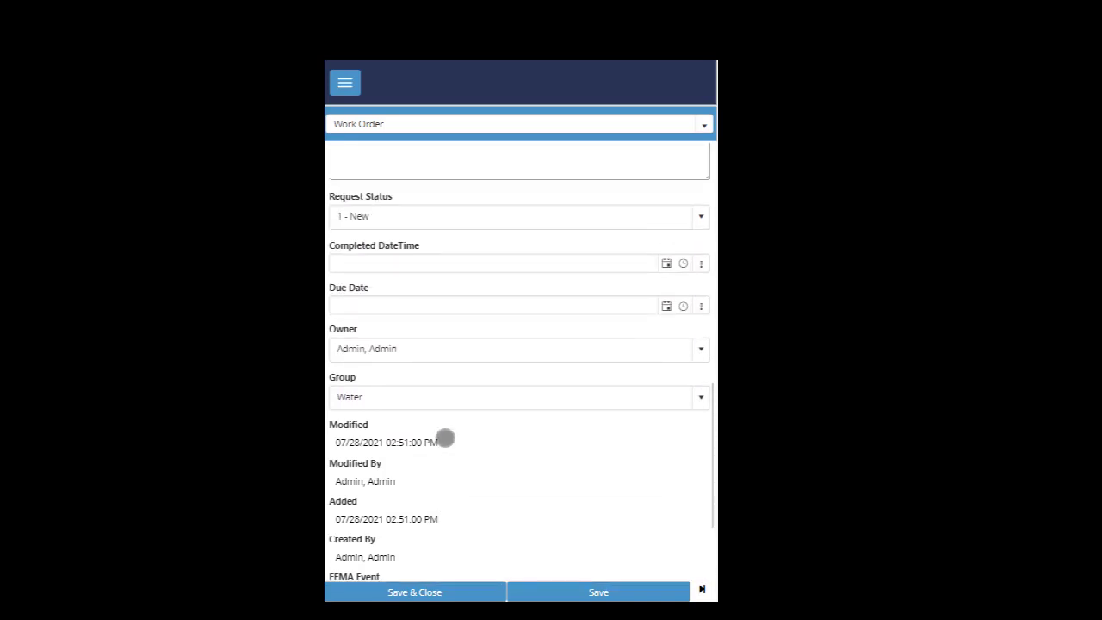
left_click(451, 284)
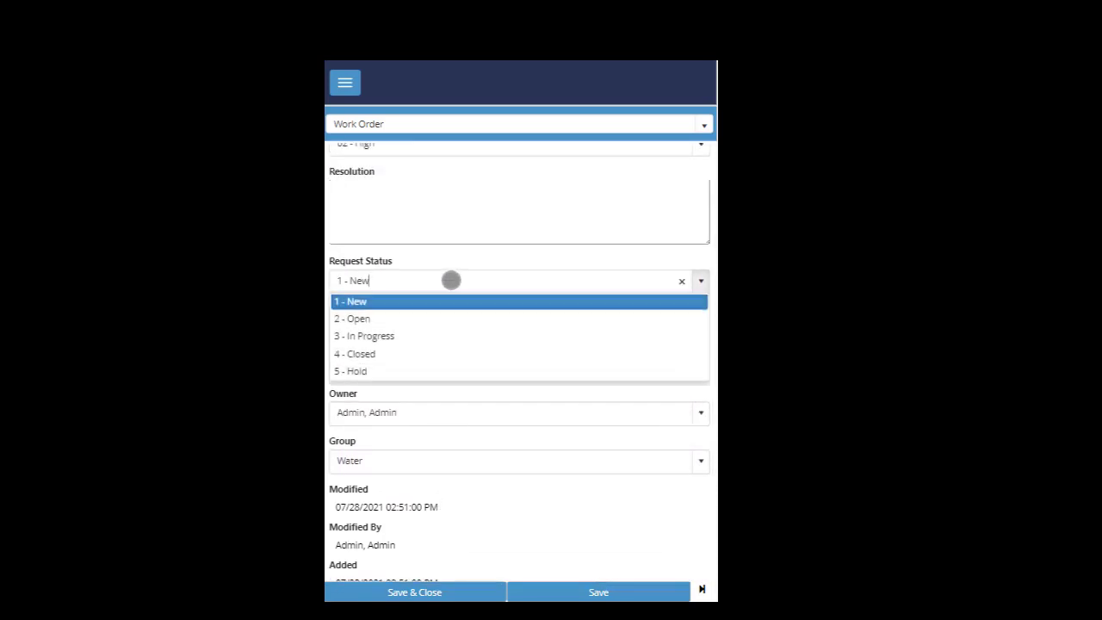
left_click(379, 356)
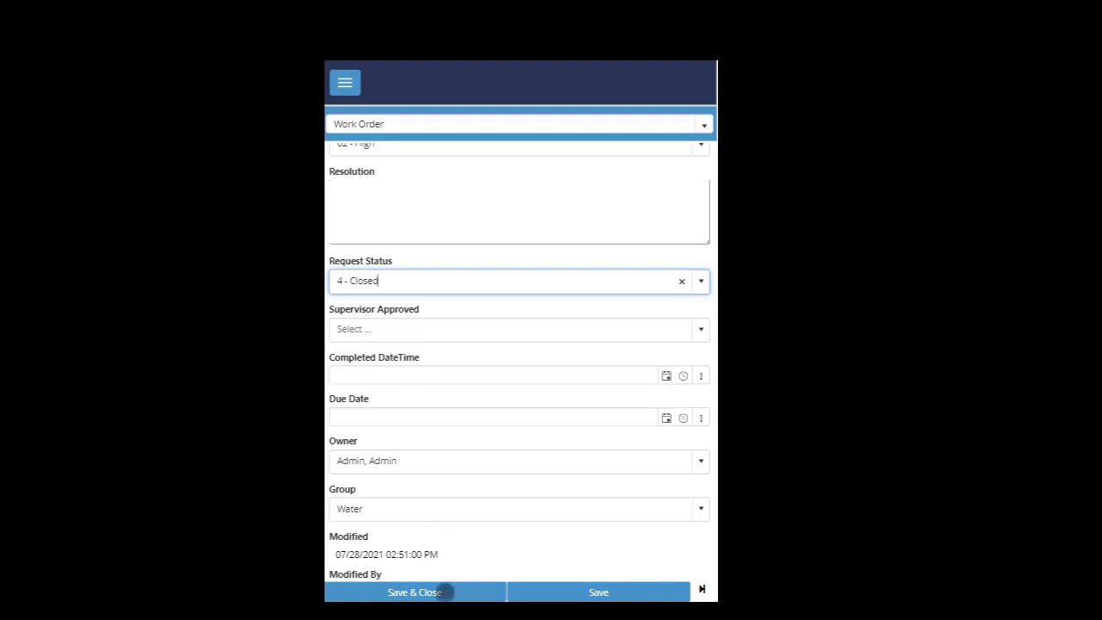
left_click(443, 592)
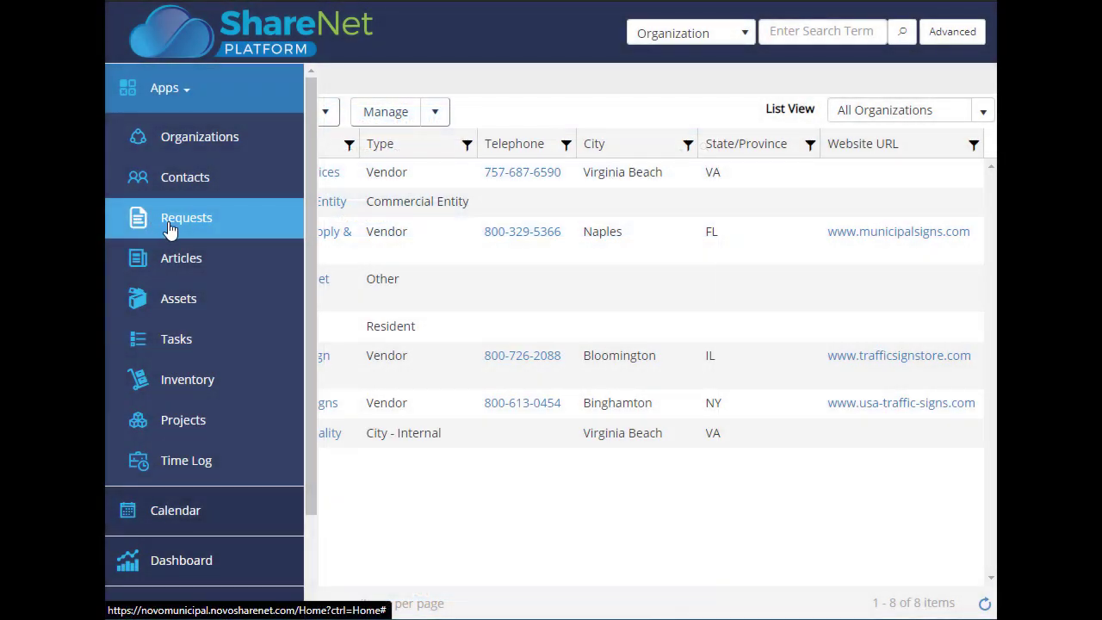
Step: Open the Requests list in the desktop view to check the open water work orders
left_click(165, 226)
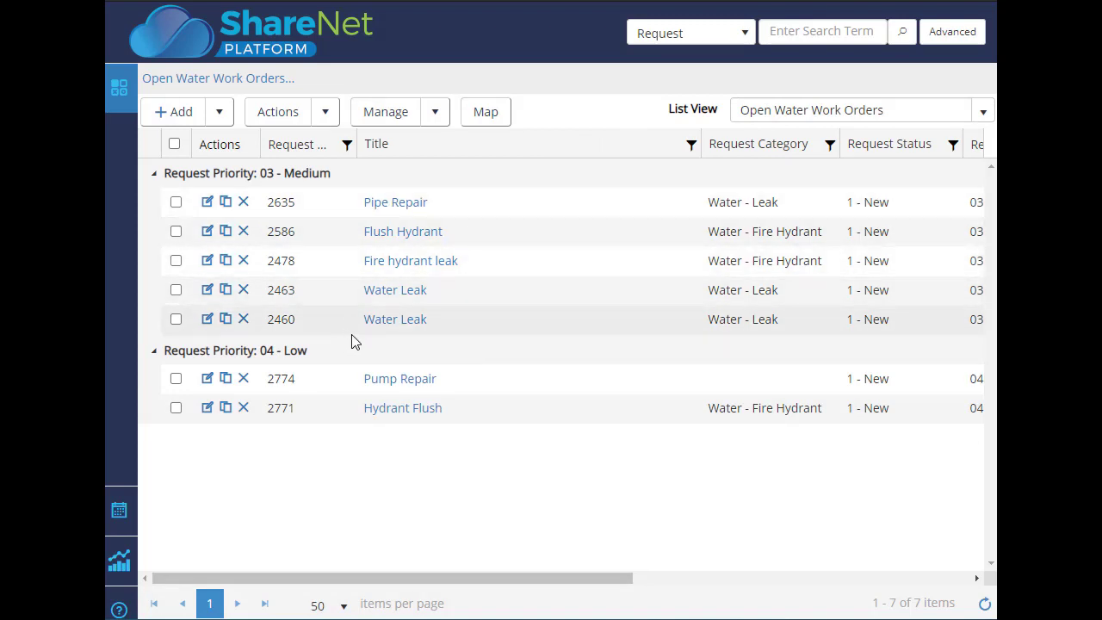
Step: Open the Assets list in the desktop view, and in the mobile view open Assets and switch to the Water list
mouse_move(117, 298)
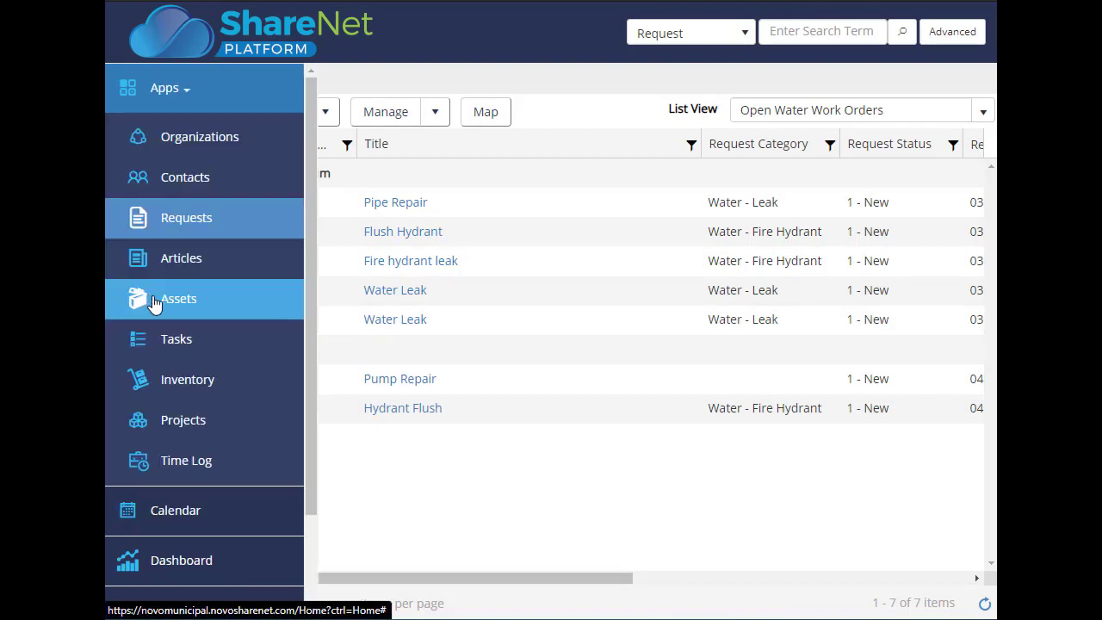
left_click(154, 301)
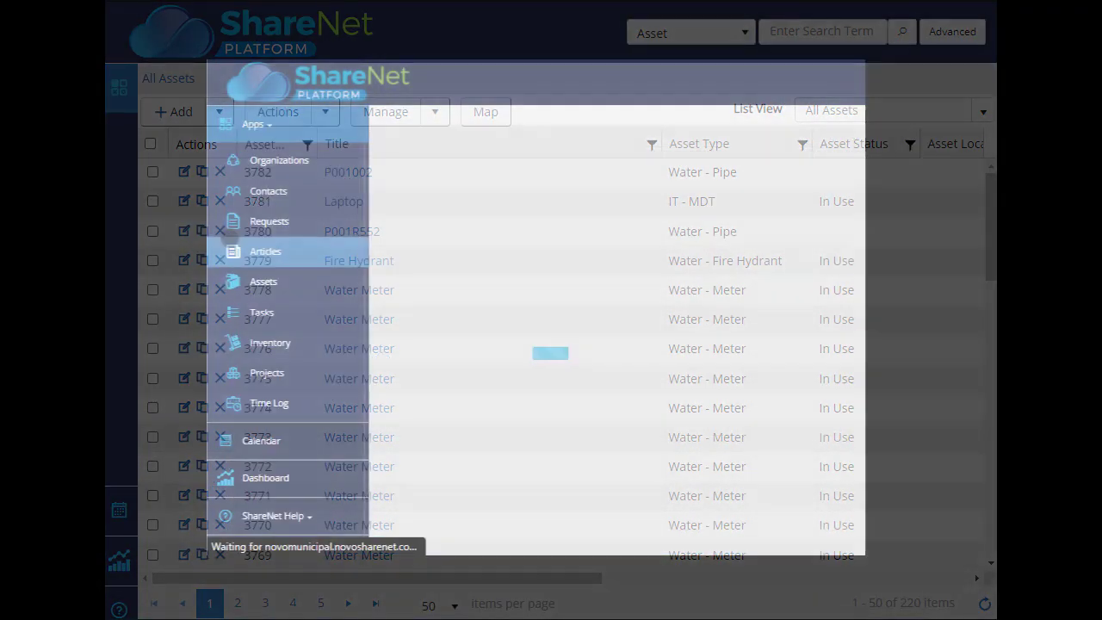
left_click(271, 281)
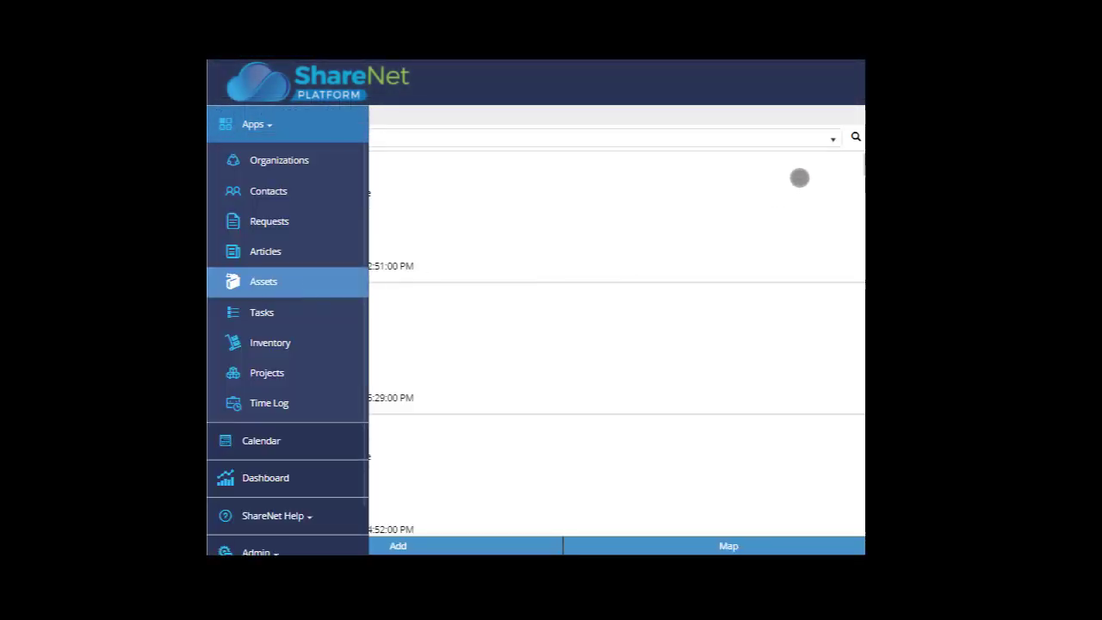
left_click(785, 138)
scroll(323, 218, "down", 2)
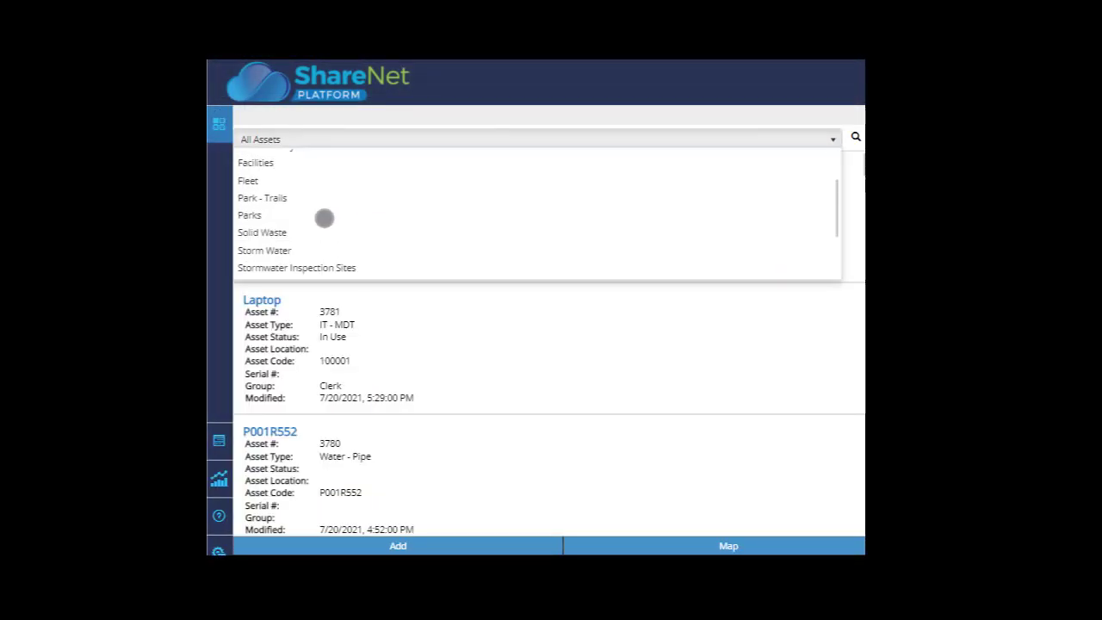
scroll(324, 218, "down", 3)
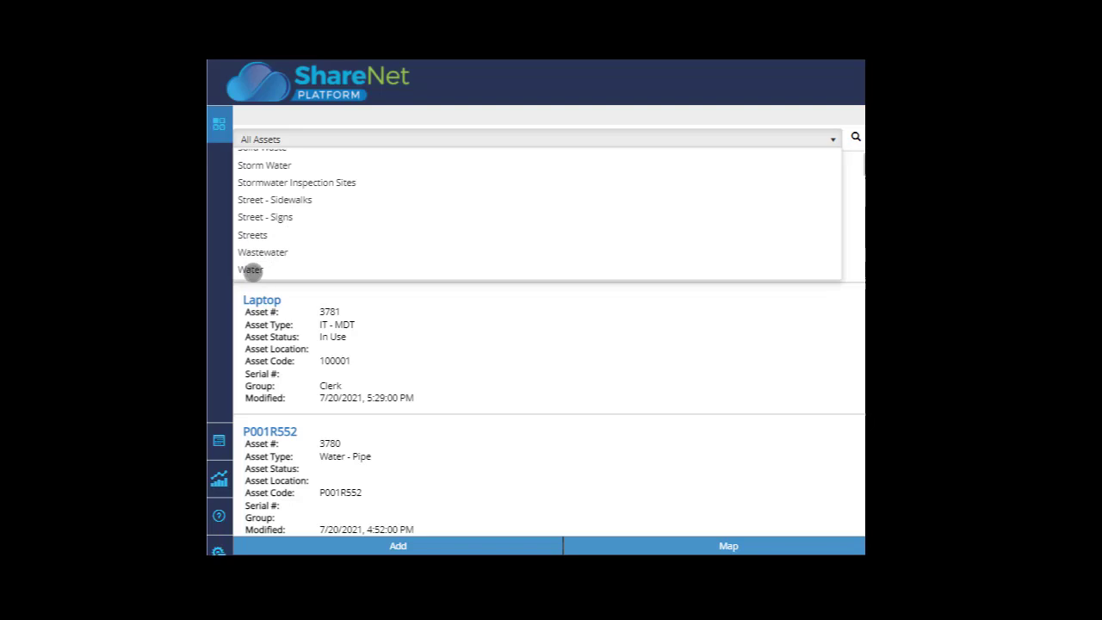
left_click(250, 269)
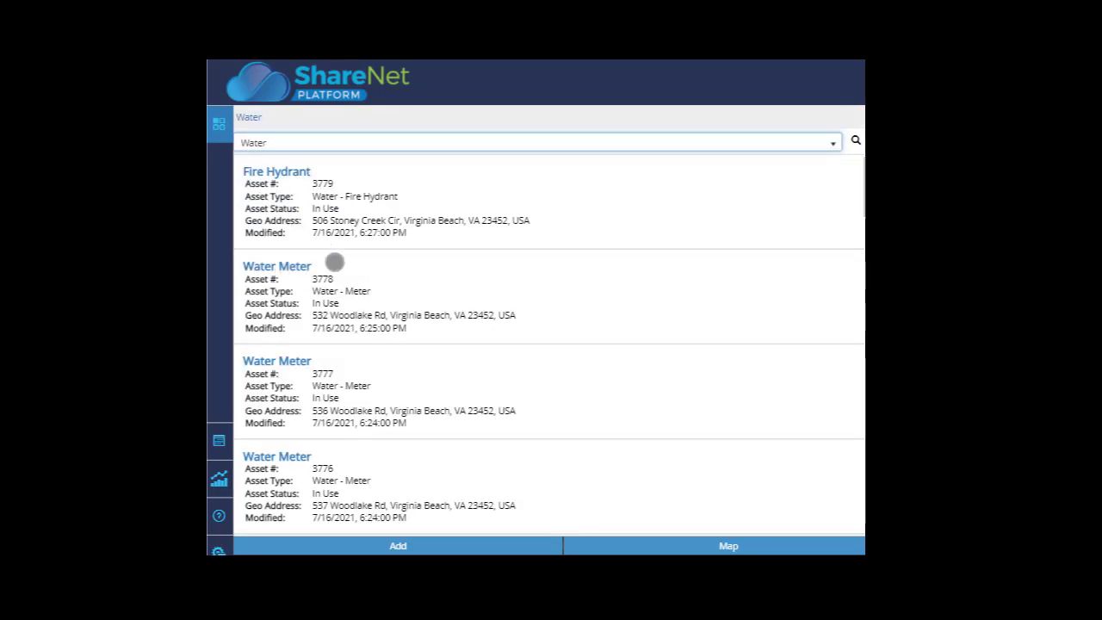
Step: Show the water assets on the map and focus on the meters and hydrants around Woodlake Rd and Stoney Creek Cir
left_click(682, 545)
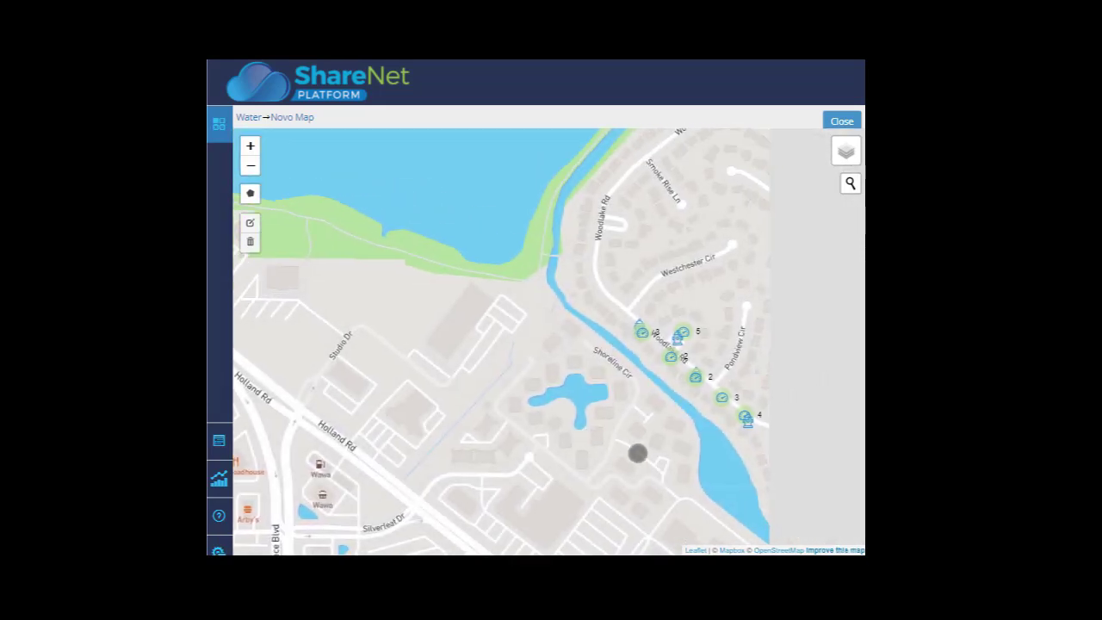
scroll(543, 451, "down", 1)
left_click_drag(554, 418, 502, 406)
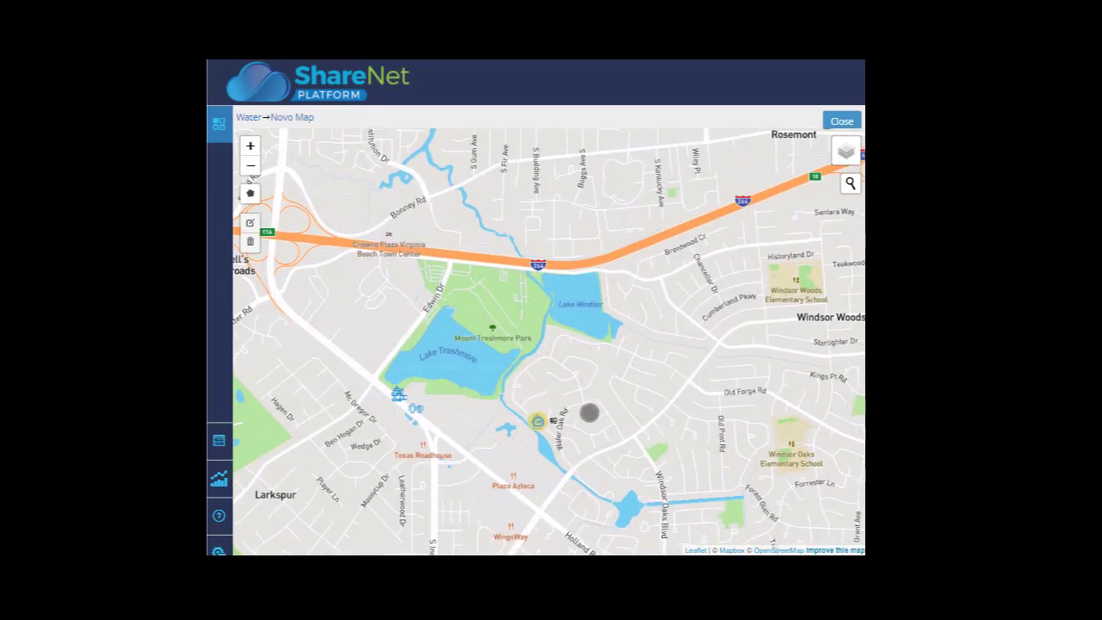
scroll(538, 428, "up", 1)
scroll(533, 408, "up", 3)
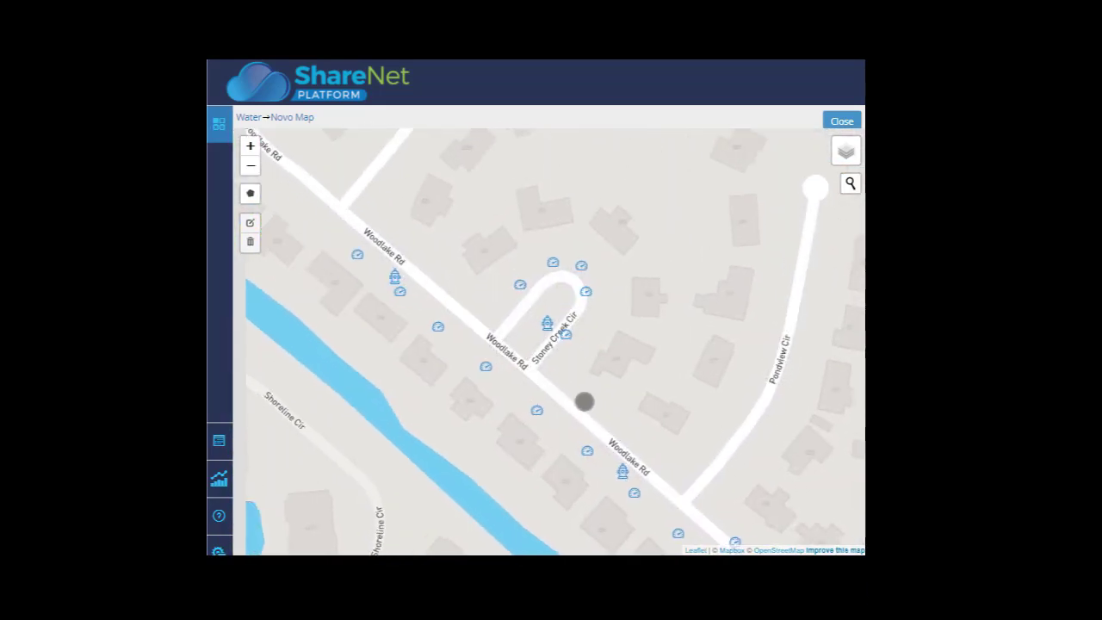
Step: Turn on the Mt Trashmore Water Pipes layer on the map
mouse_move(846, 152)
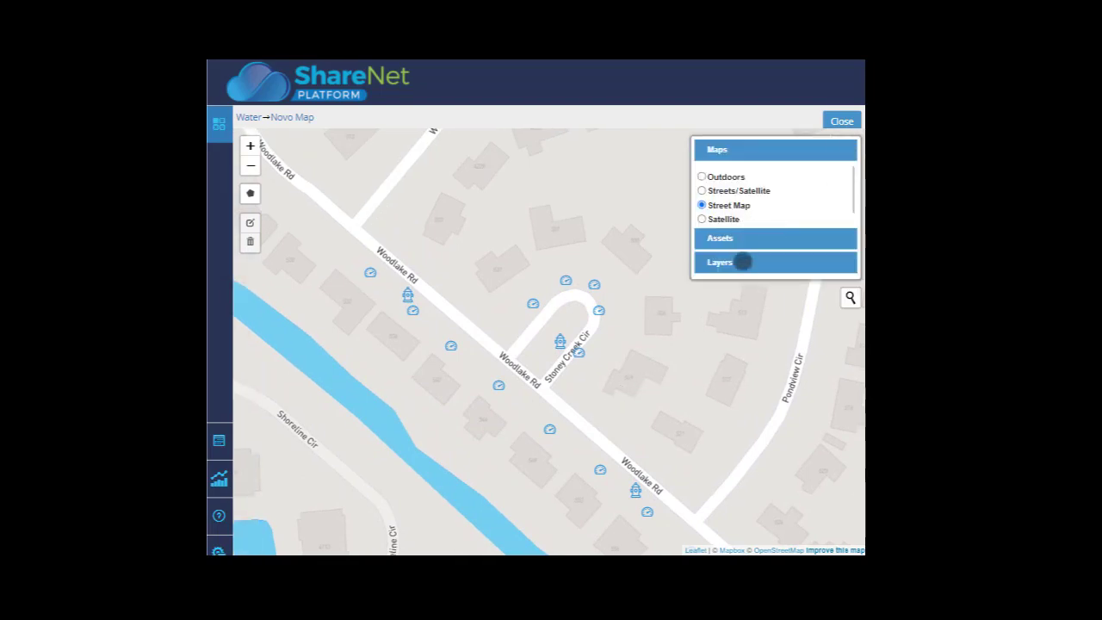
left_click(744, 263)
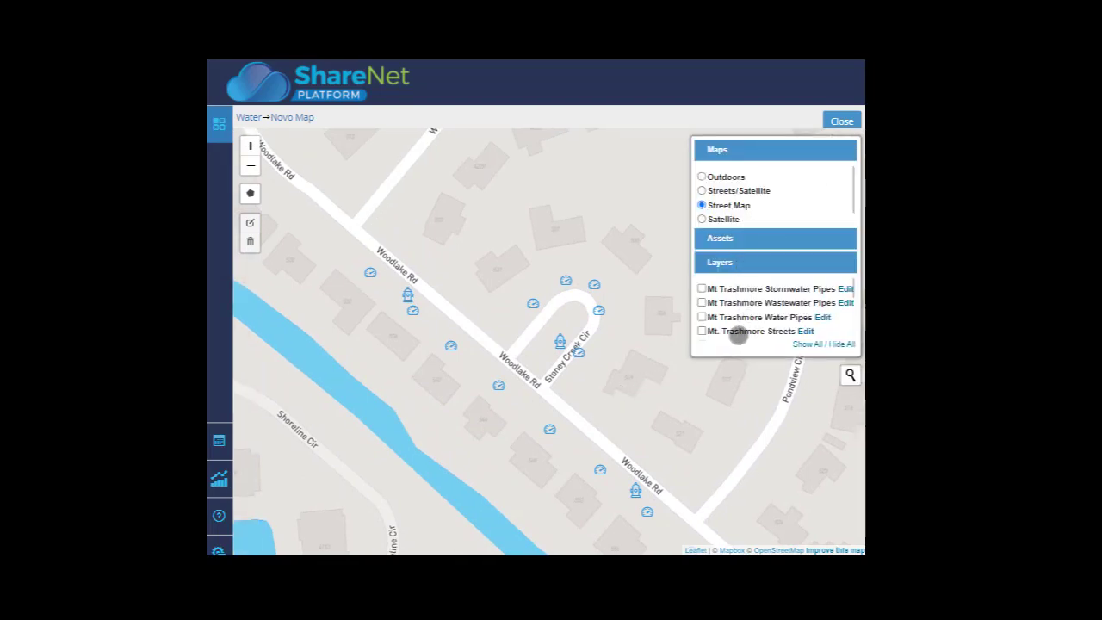
left_click(731, 318)
left_click_drag(617, 386, 617, 334)
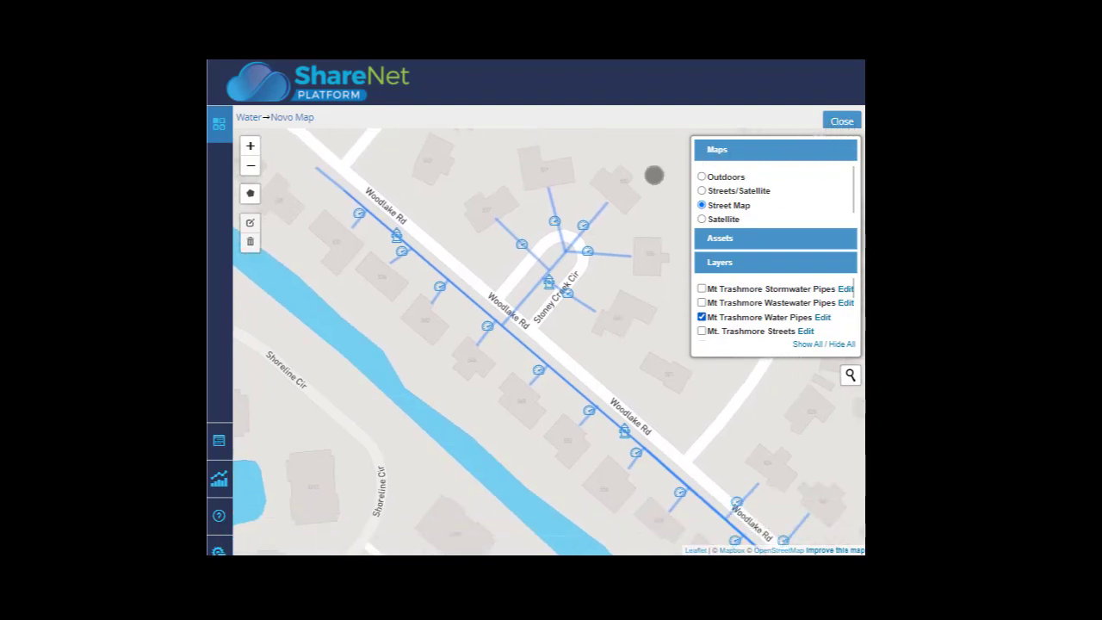
left_click(654, 176)
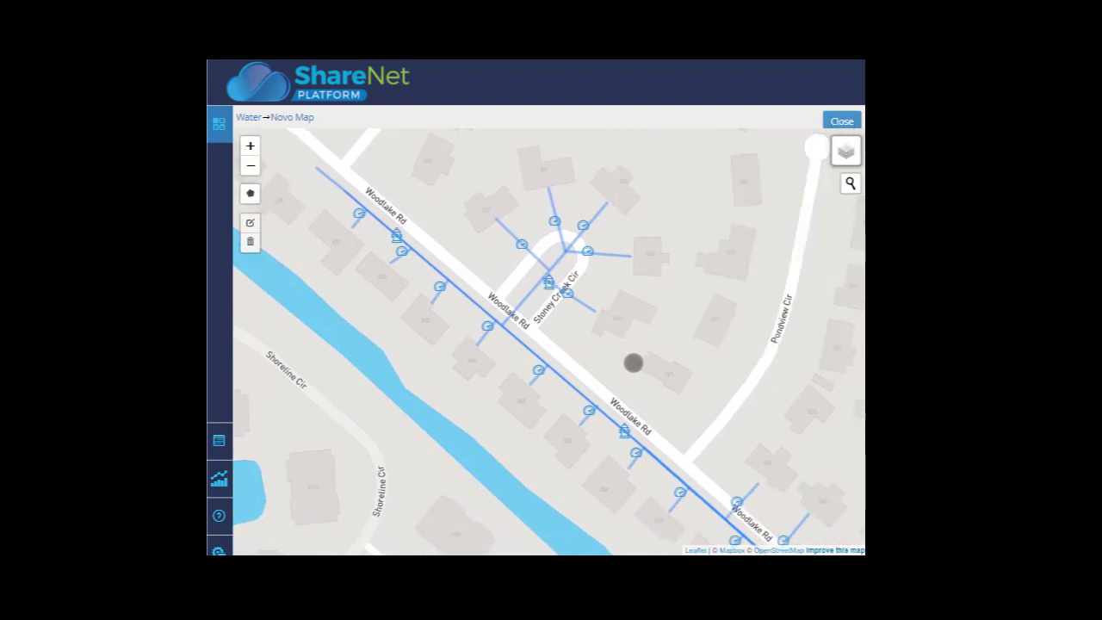
Step: Select the water pipe running from Woodlake Rd toward Stoney Creek Cir on the map and start a new request for it
left_click_drag(590, 341, 642, 360)
scroll(585, 345, "up", 2)
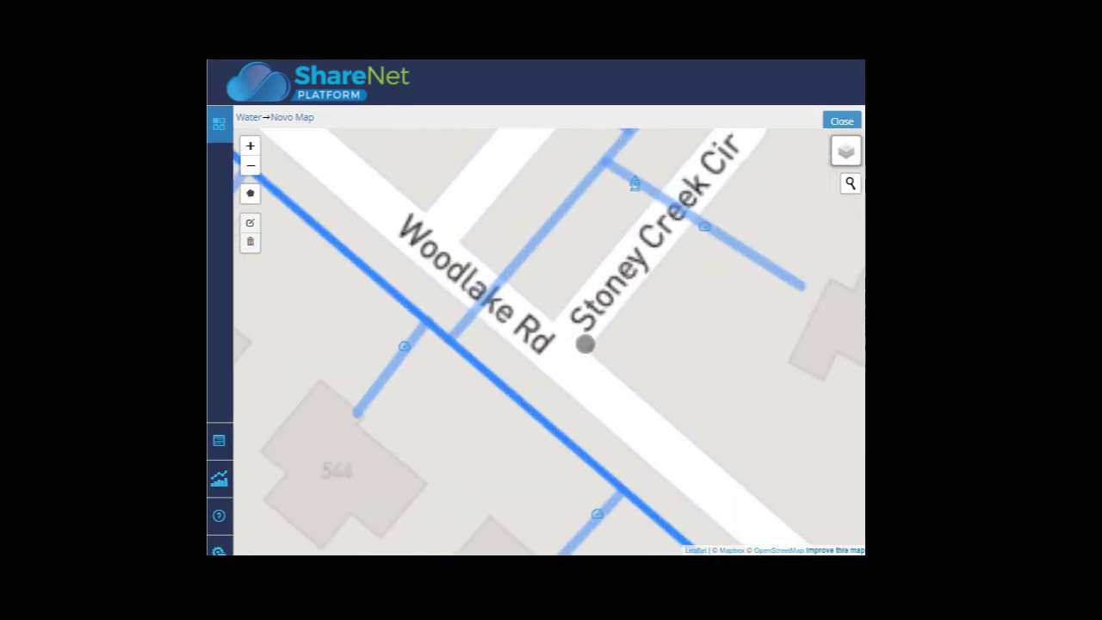
scroll(568, 323, "down", 2)
left_click_drag(556, 300, 576, 369)
scroll(579, 357, "down", 1)
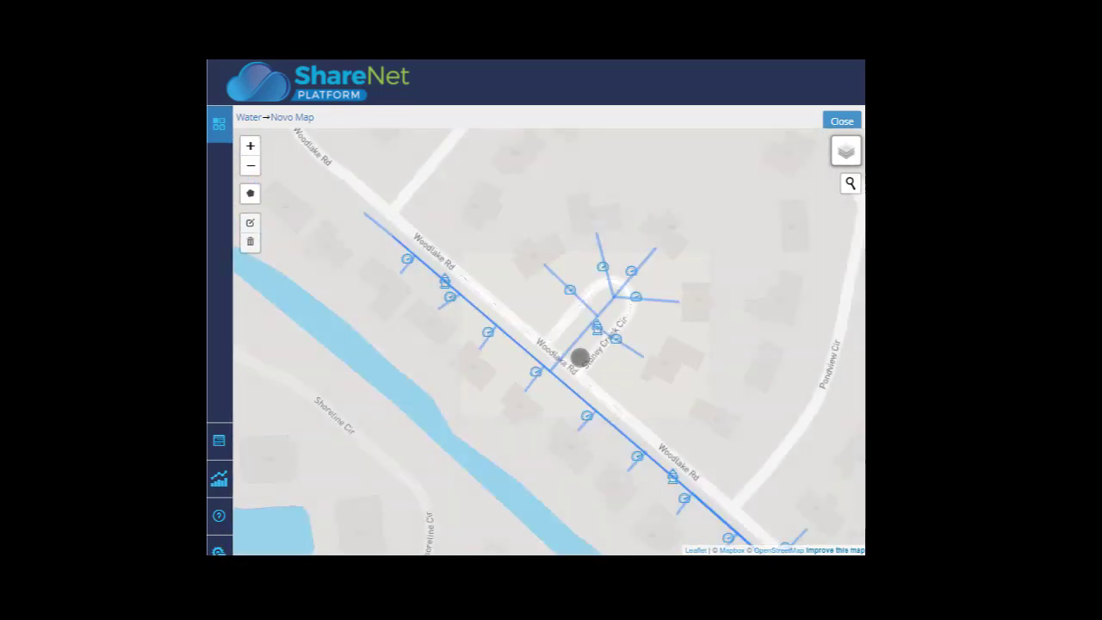
left_click(567, 346)
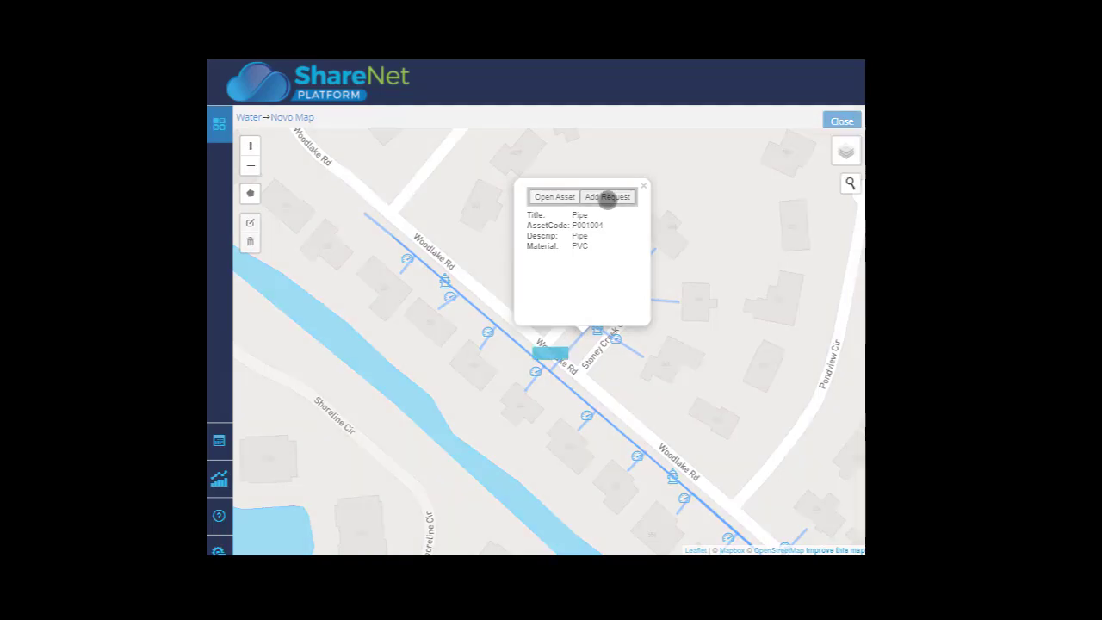
left_click(606, 197)
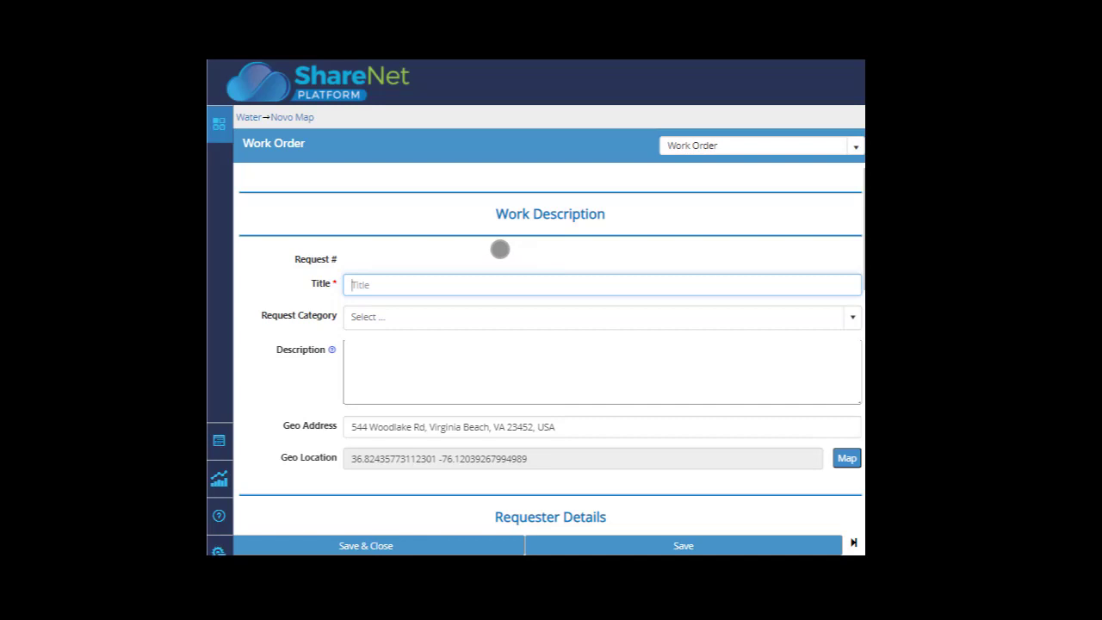
Step: Title the new work order Pipe Repair and set its request priority to 02 - High
type("Pipe Repa")
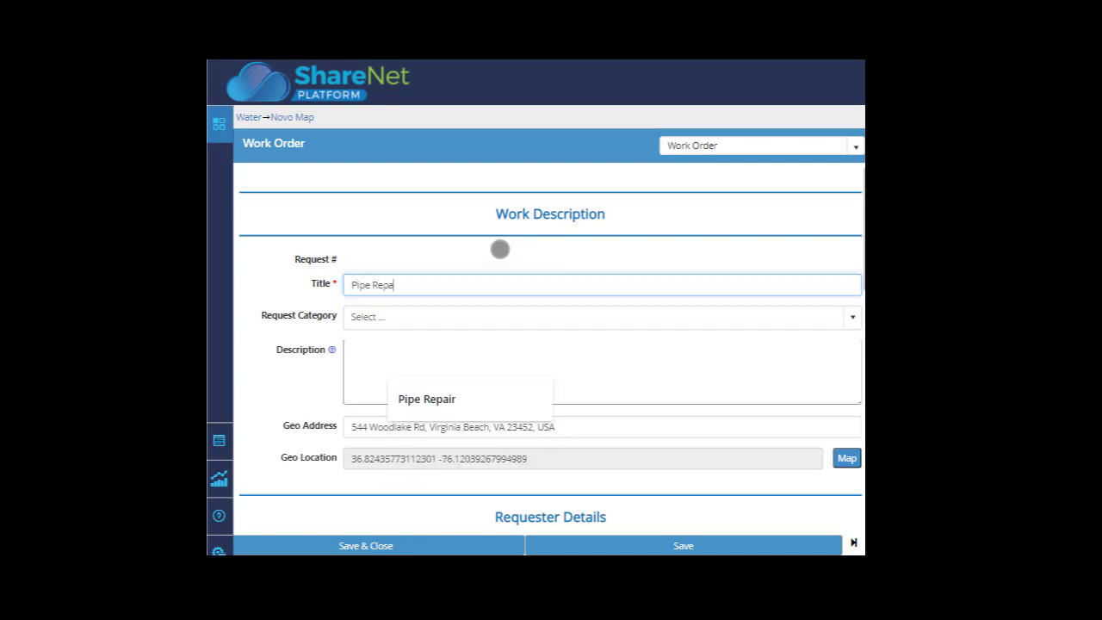
type("ir")
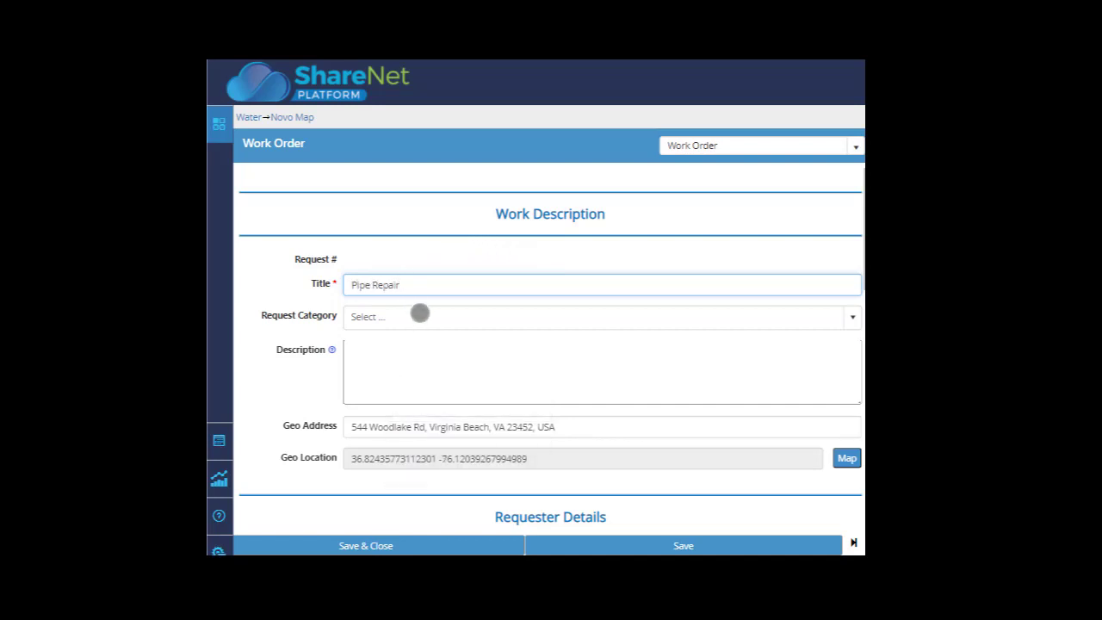
scroll(310, 318, "down", 5)
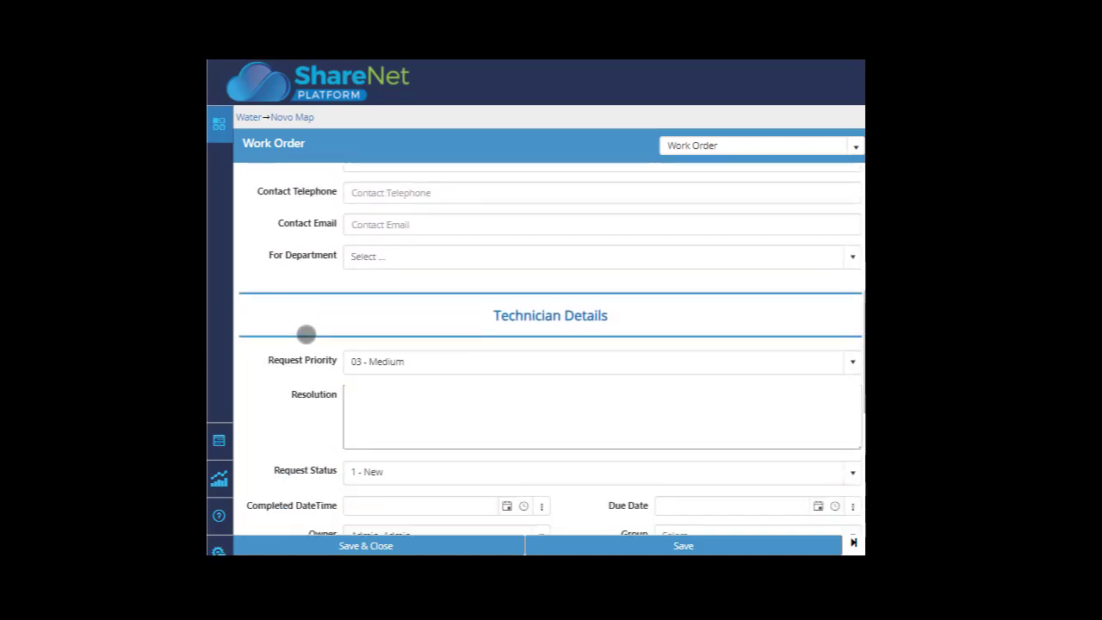
left_click(356, 312)
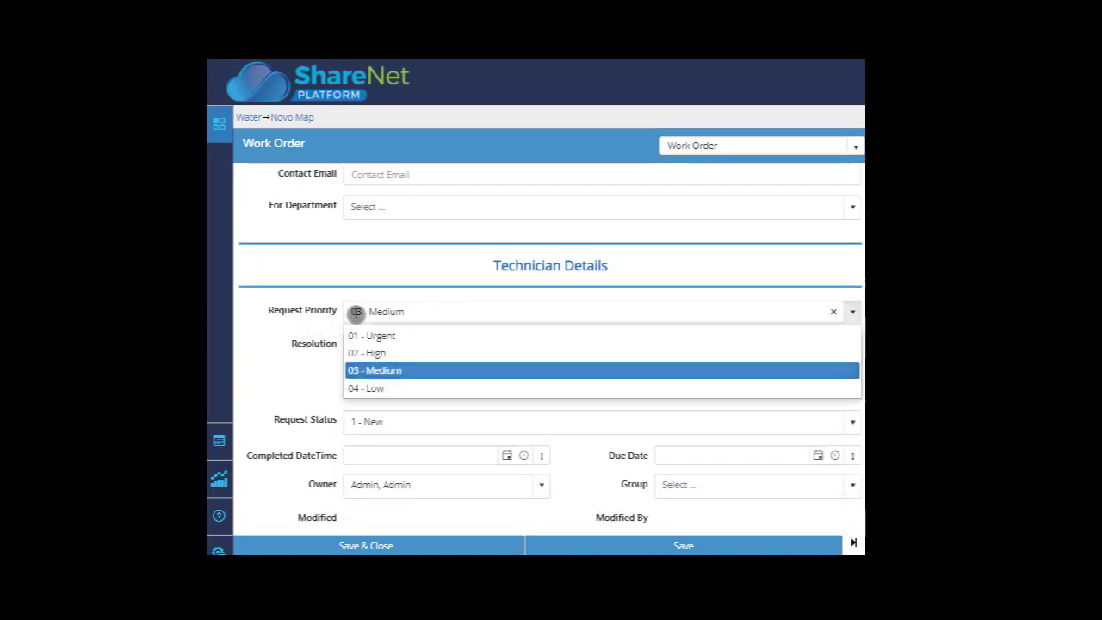
left_click(375, 352)
Step: Assign the Pipe Repair work order to the Water group, and save and close it
scroll(297, 353, "down", 3)
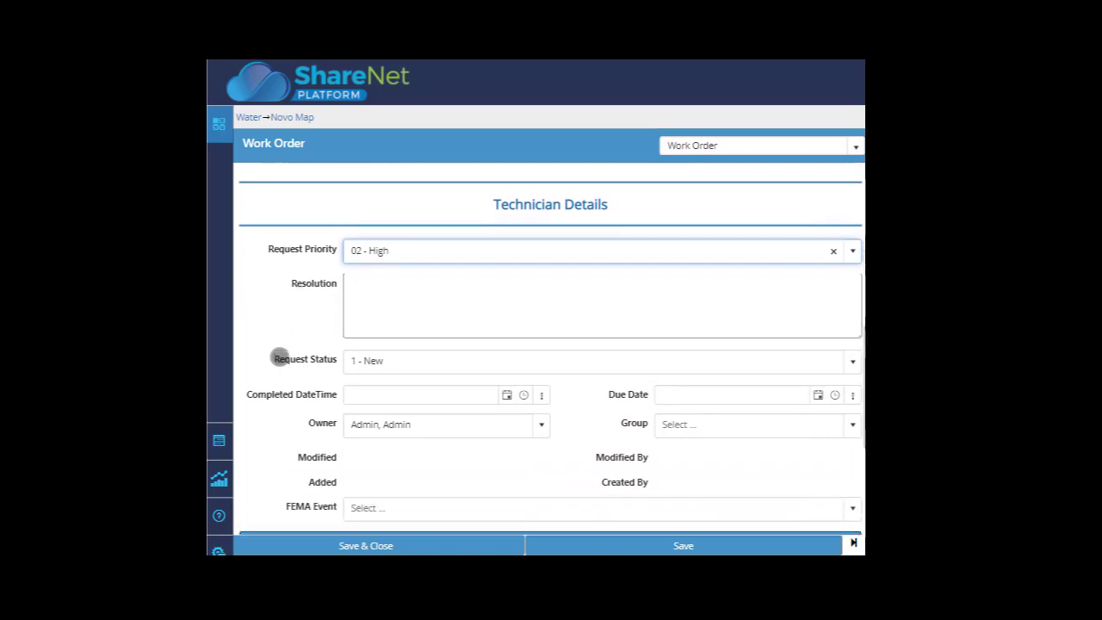
left_click(689, 360)
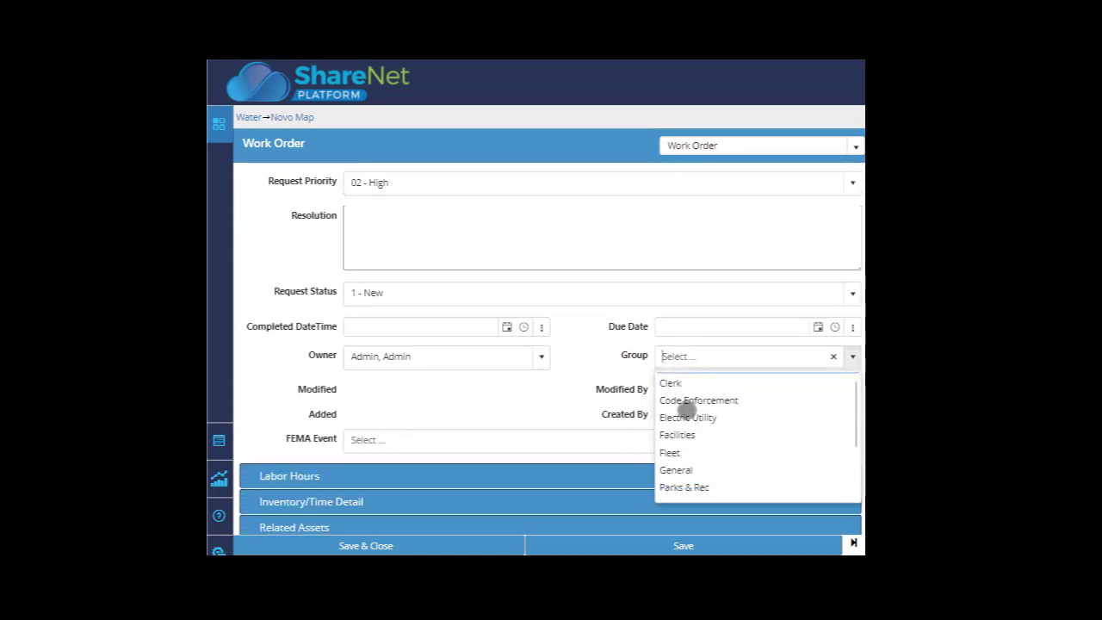
scroll(693, 422, "down", 3)
left_click(676, 493)
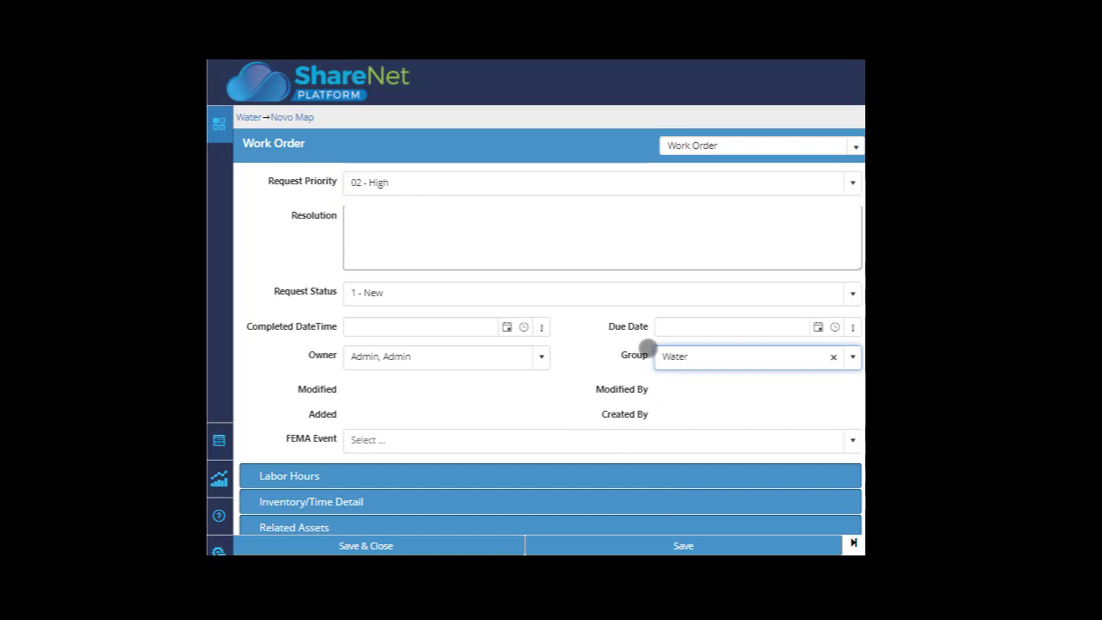
left_click(386, 546)
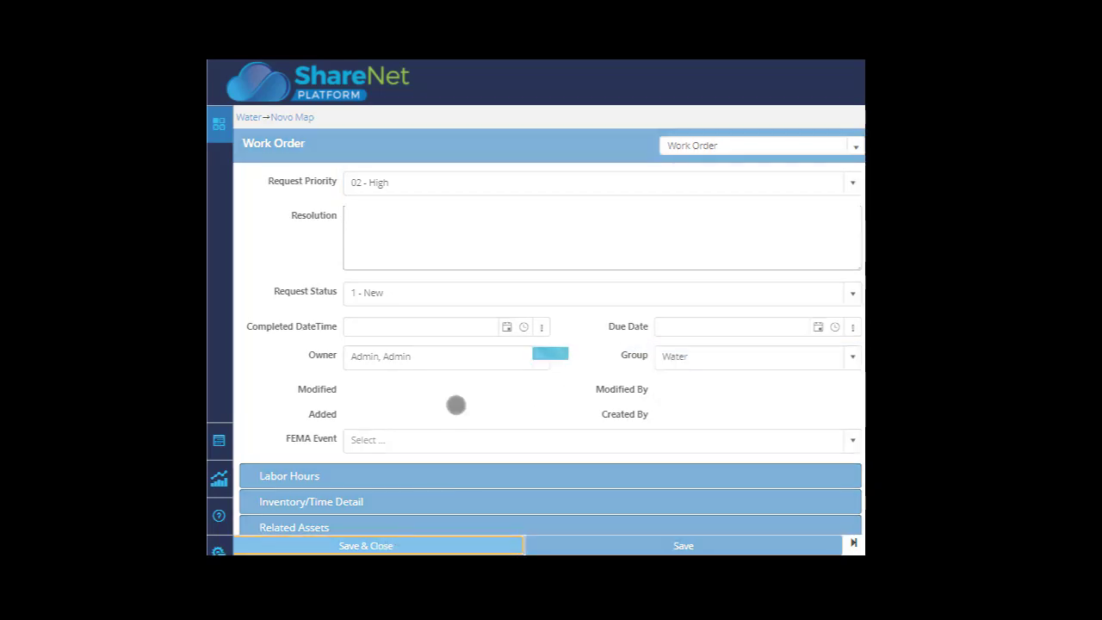
Step: Add a new request at the water meter along Woodlake Rd near Stoney Creek Cir, titled Water Meter Repair
scroll(461, 386, "up", 4)
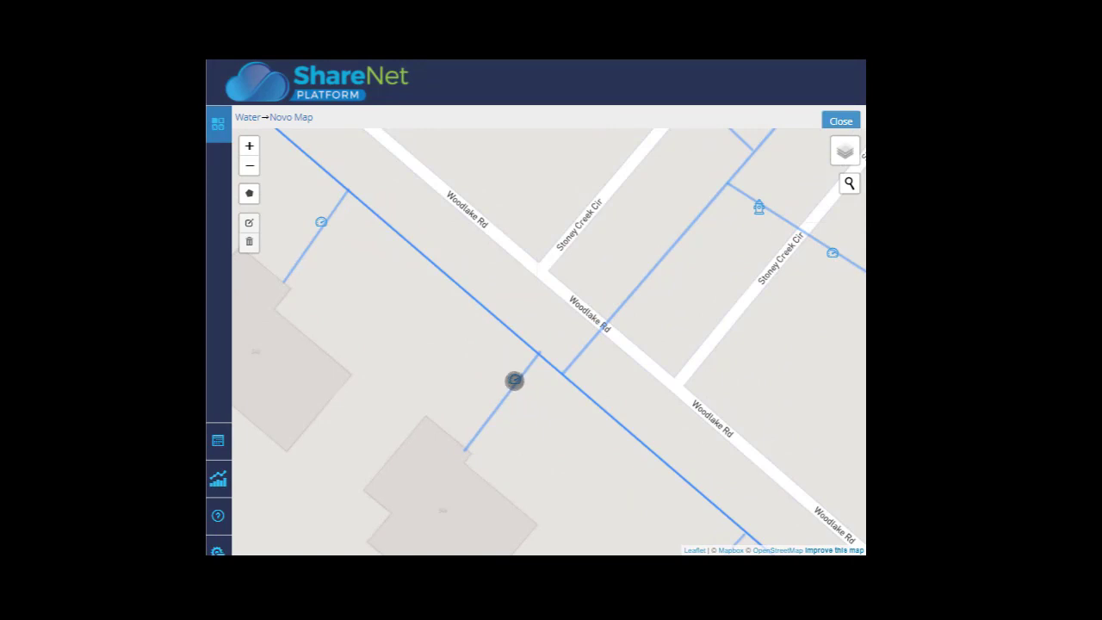
right_click(514, 379)
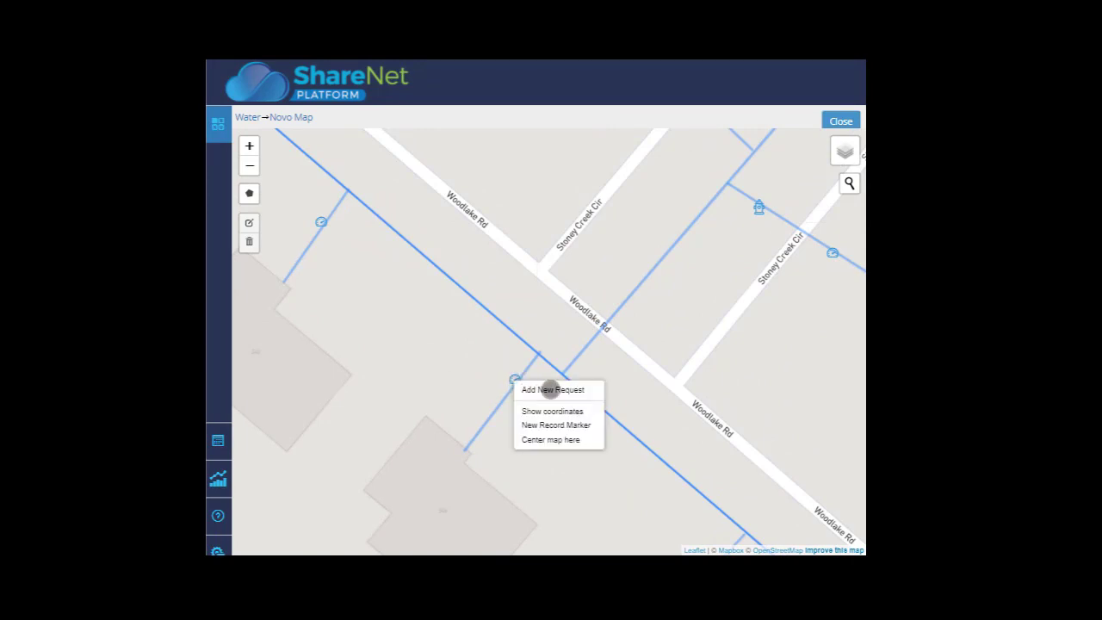
left_click(551, 390)
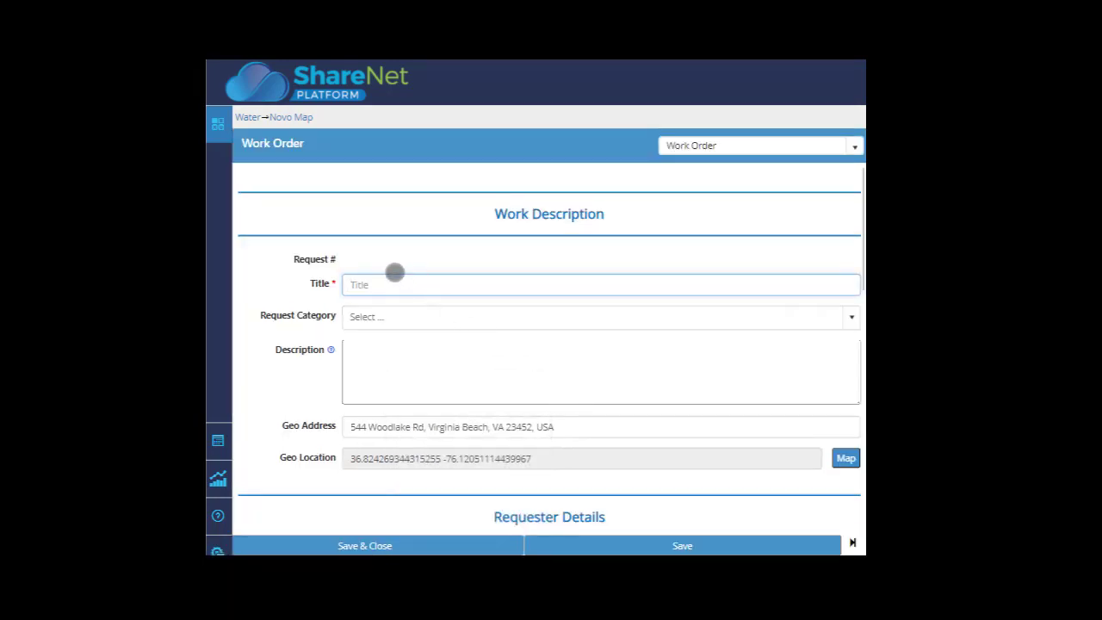
type("Water Meter Repair")
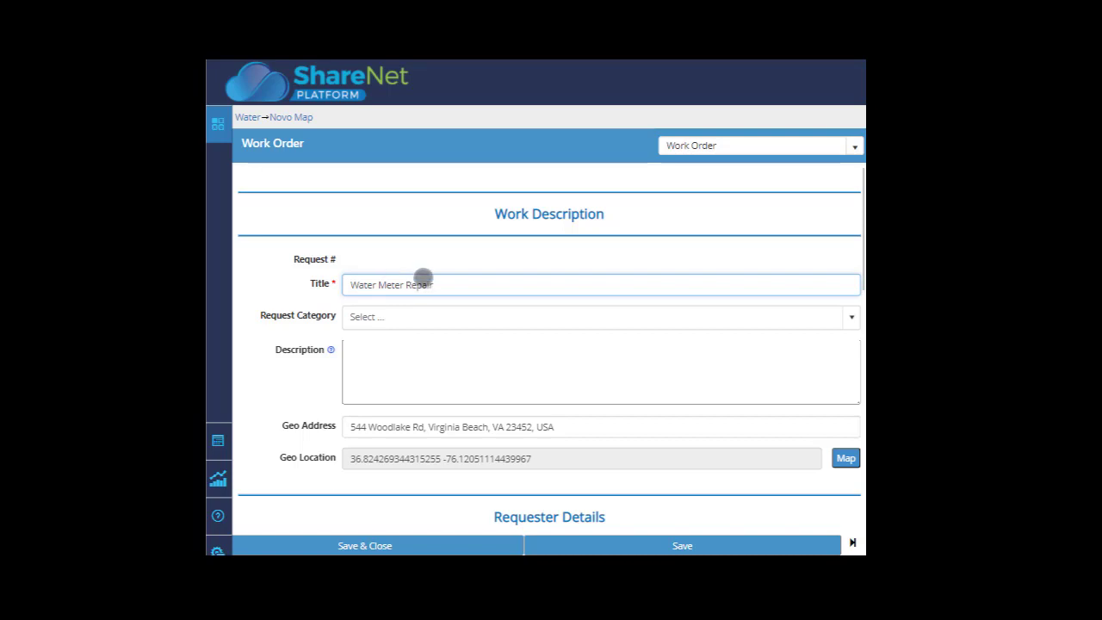
Step: Set the Water Meter Repair work order's request priority to 04 - Low
scroll(494, 287, "down", 1)
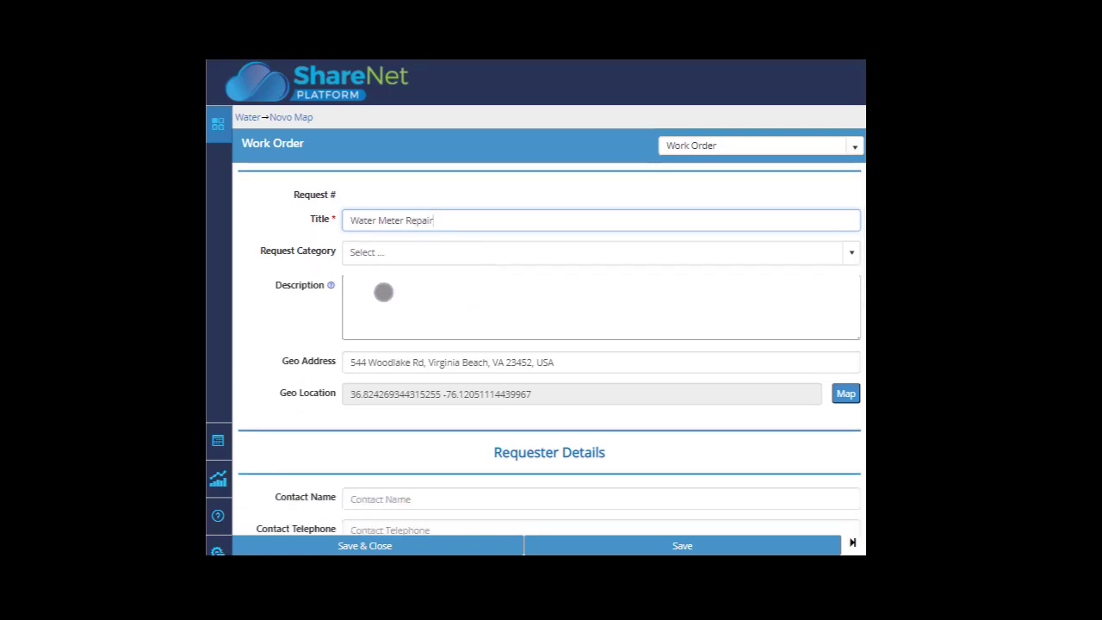
scroll(332, 287, "down", 1)
scroll(326, 290, "down", 5)
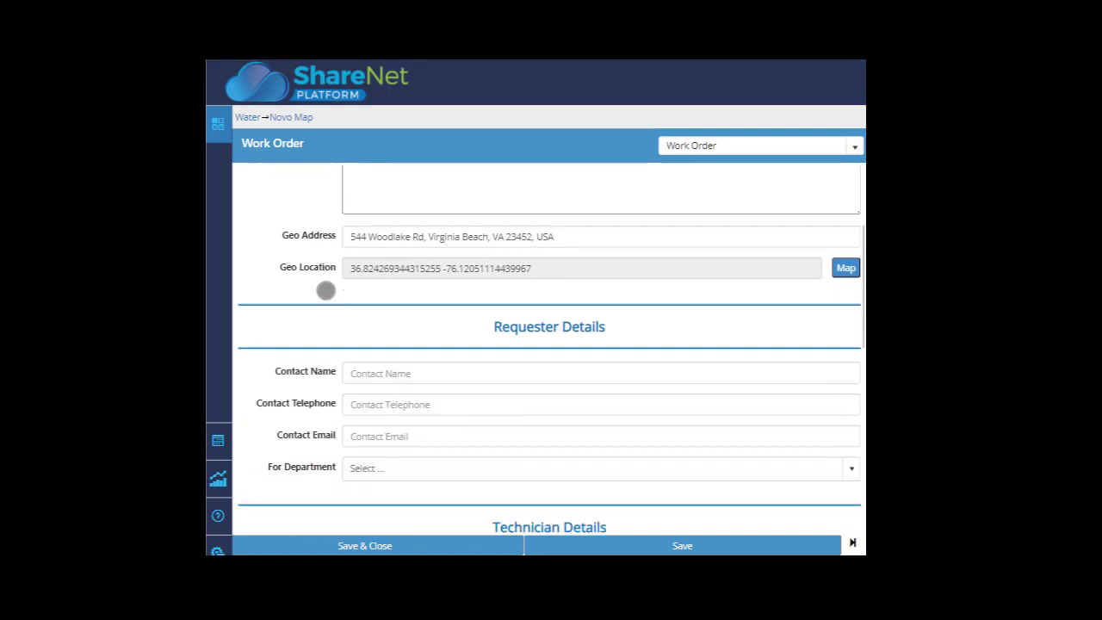
scroll(323, 296, "down", 3)
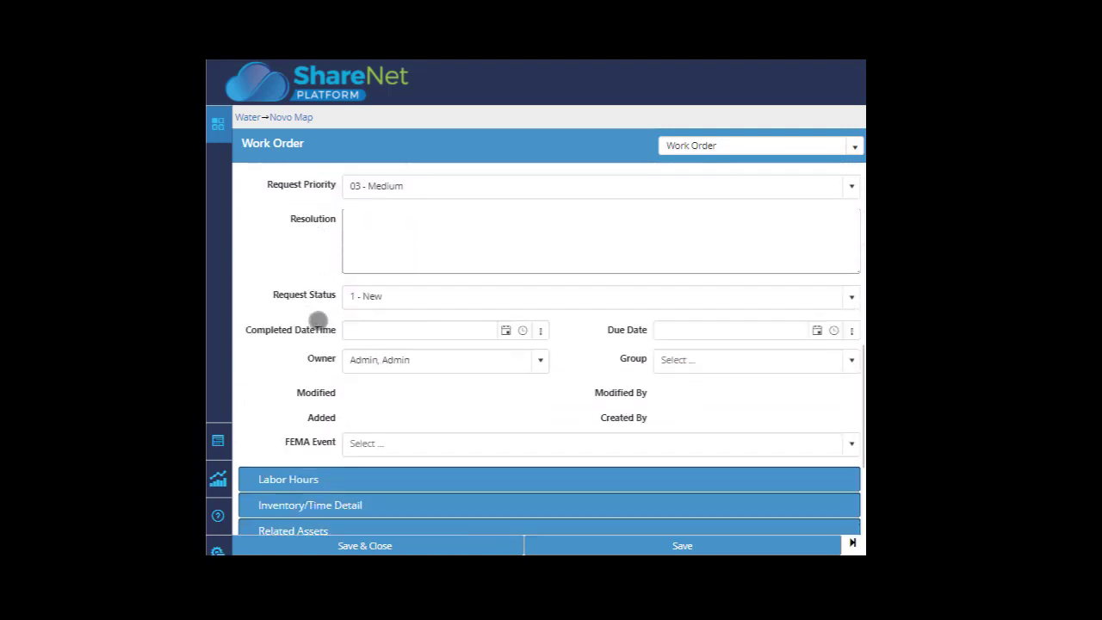
left_click(419, 182)
left_click(412, 256)
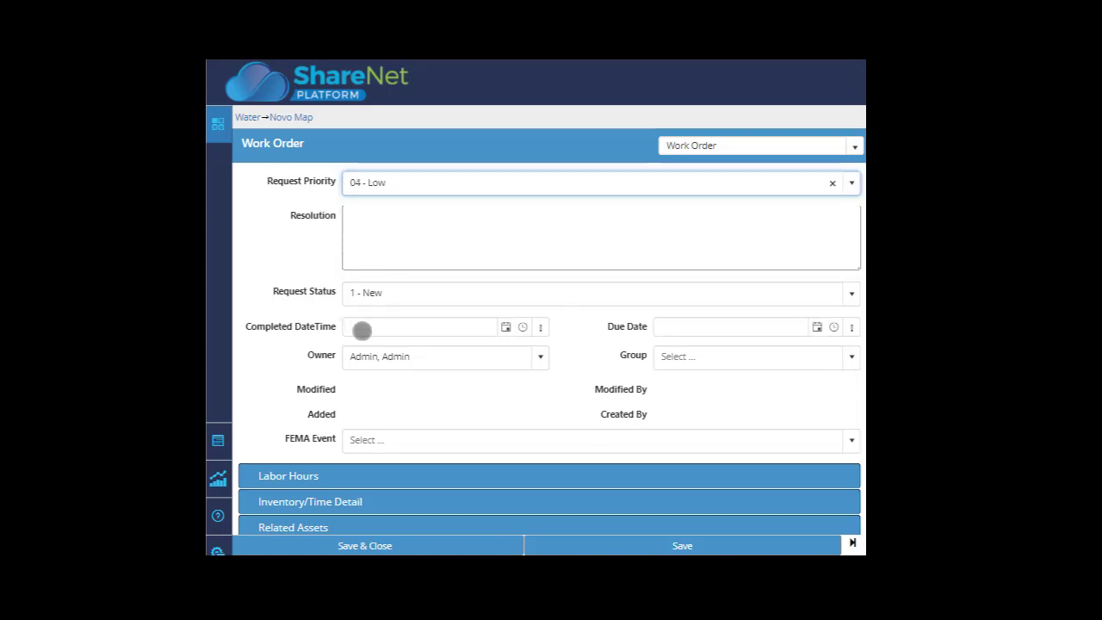
Step: Assign the Water Meter Repair work order to the Water group
left_click(695, 359)
scroll(725, 438, "down", 3)
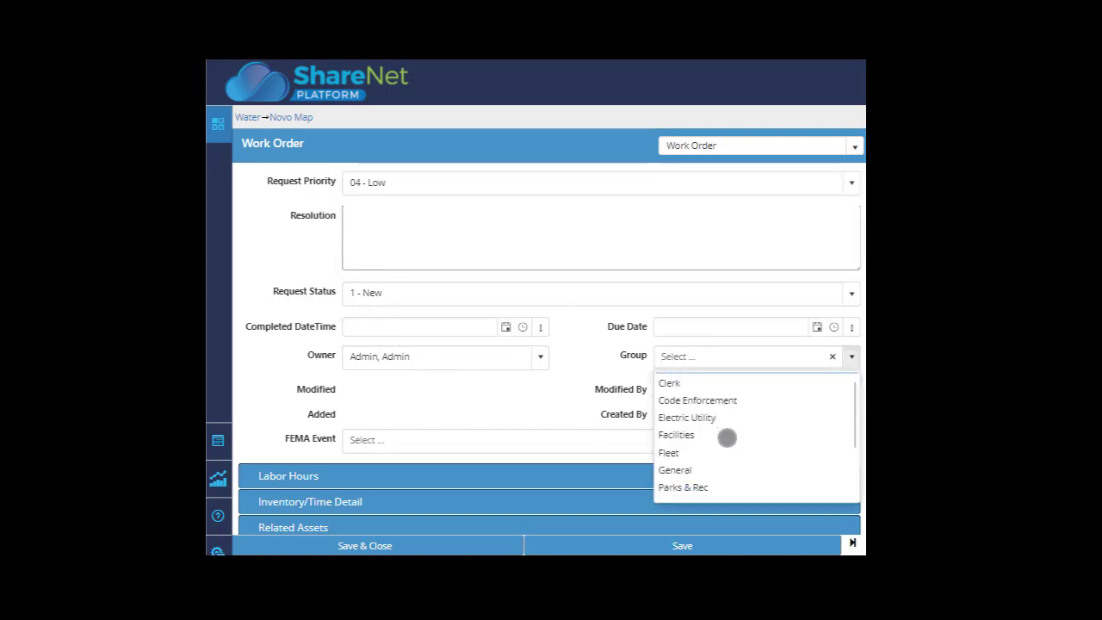
left_click(669, 491)
scroll(454, 421, "up", 10)
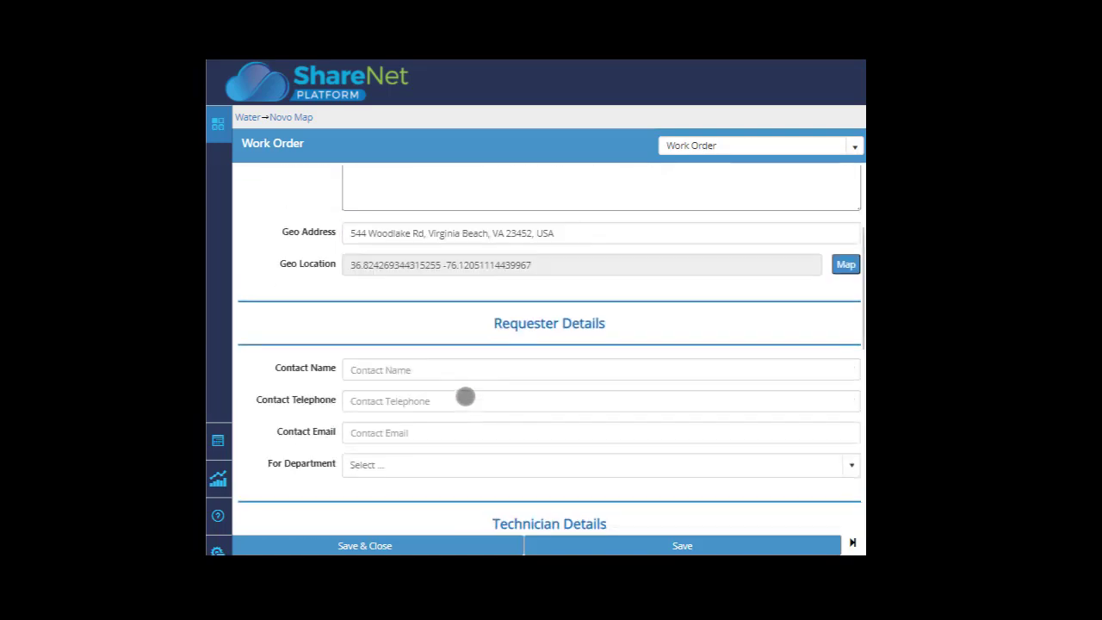
Step: Save the Water Meter Repair work order and check its related assets
left_click(787, 543)
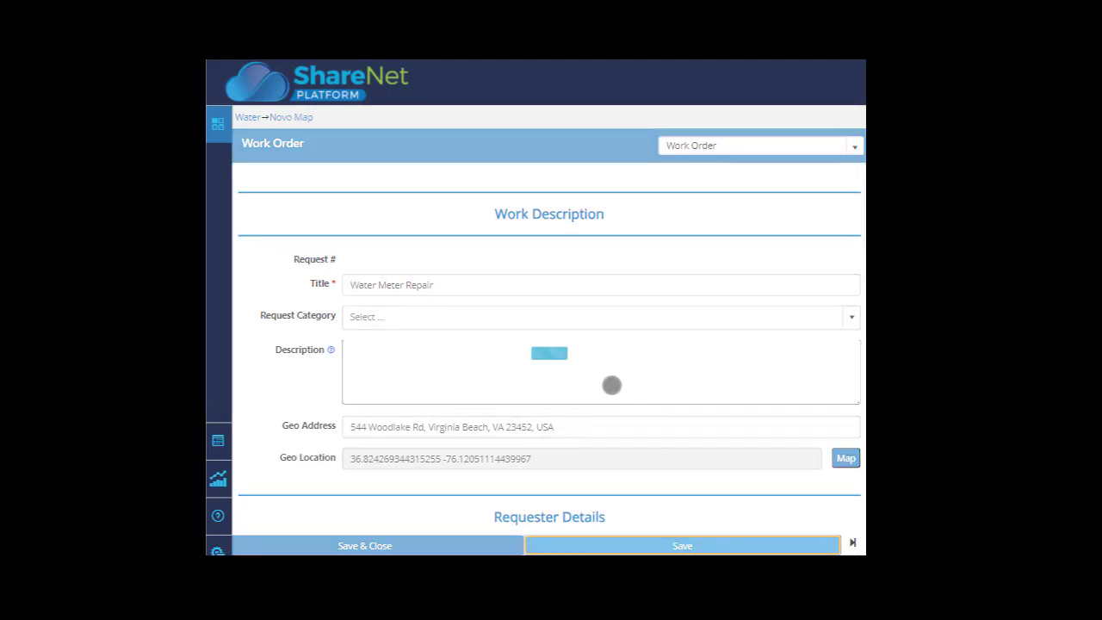
scroll(609, 385, "down", 10)
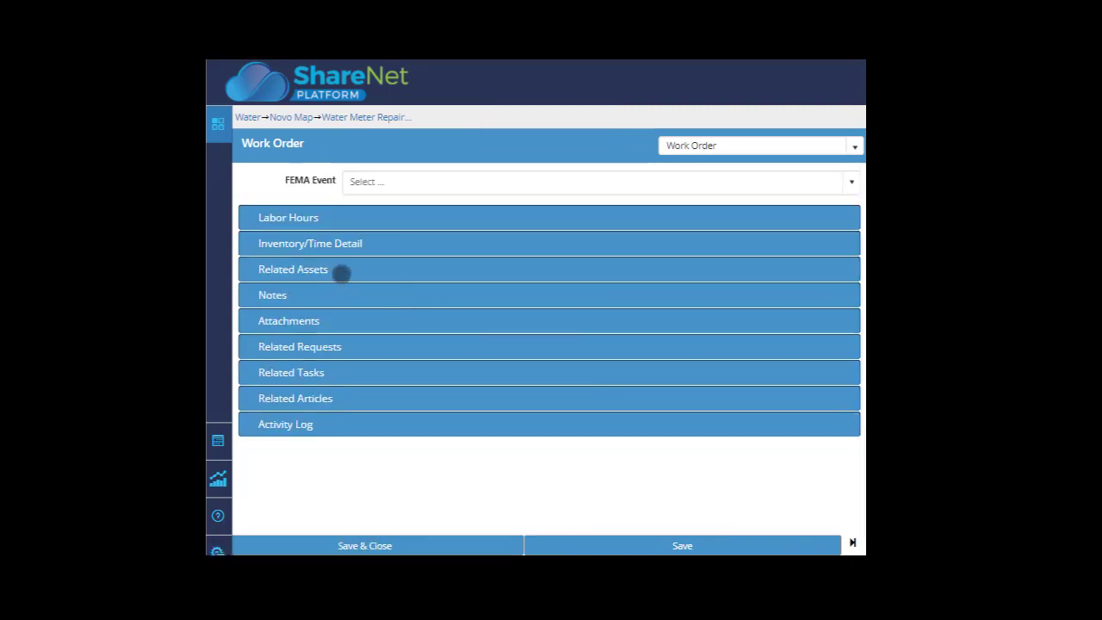
left_click(340, 273)
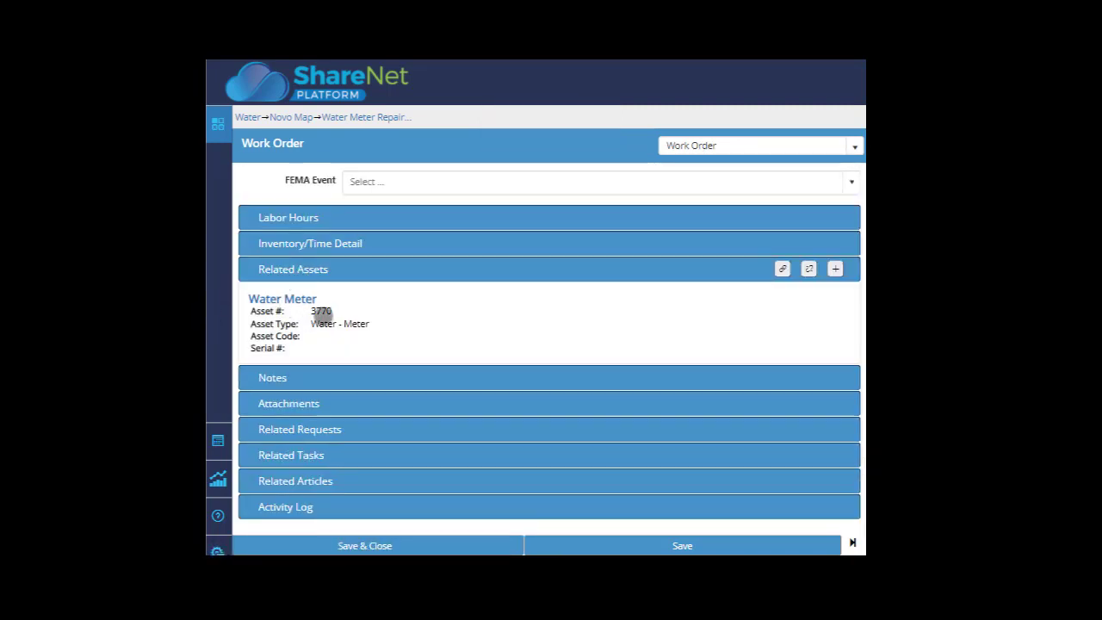
scroll(499, 319, "up", 15)
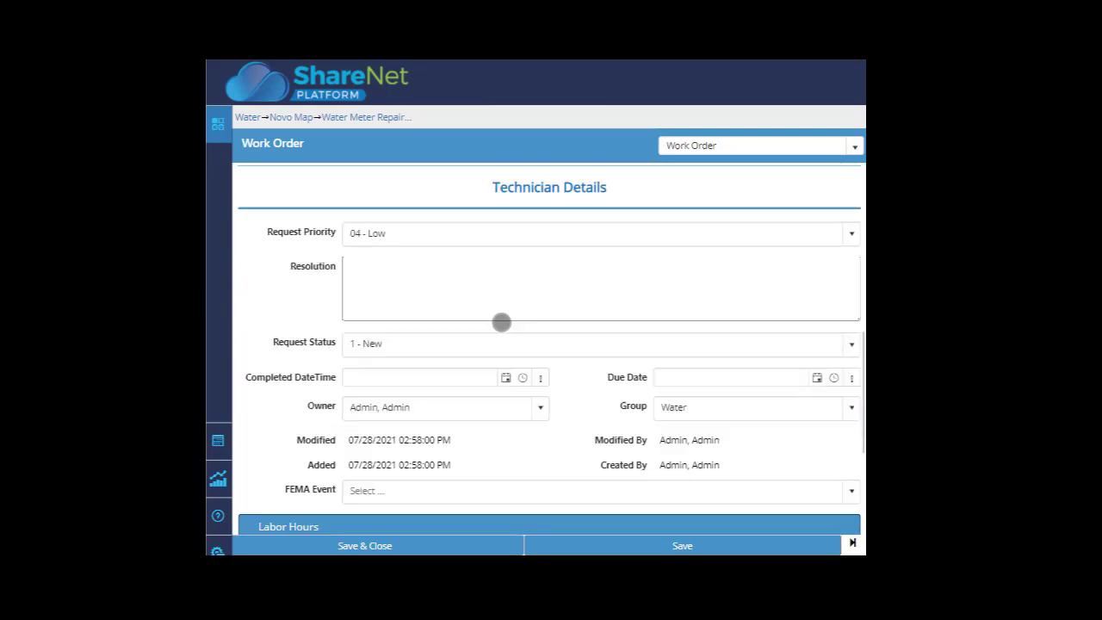
Step: Save and close the Water Meter Repair work order, and leave the asset map for the Open Water Work Orders list
left_click(436, 545)
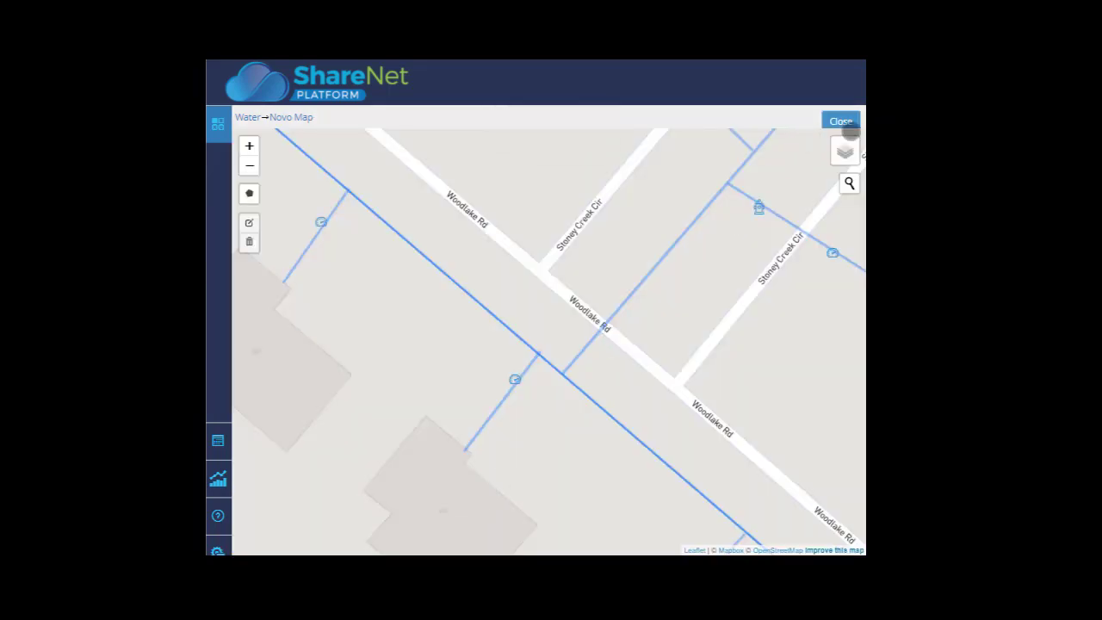
left_click(843, 123)
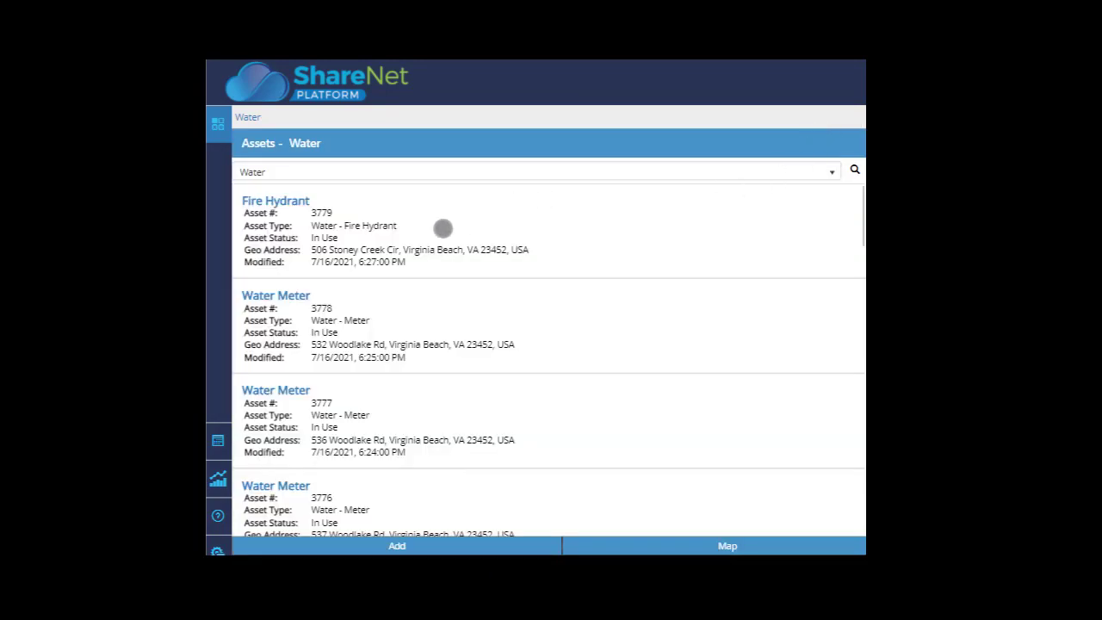
left_click(221, 212)
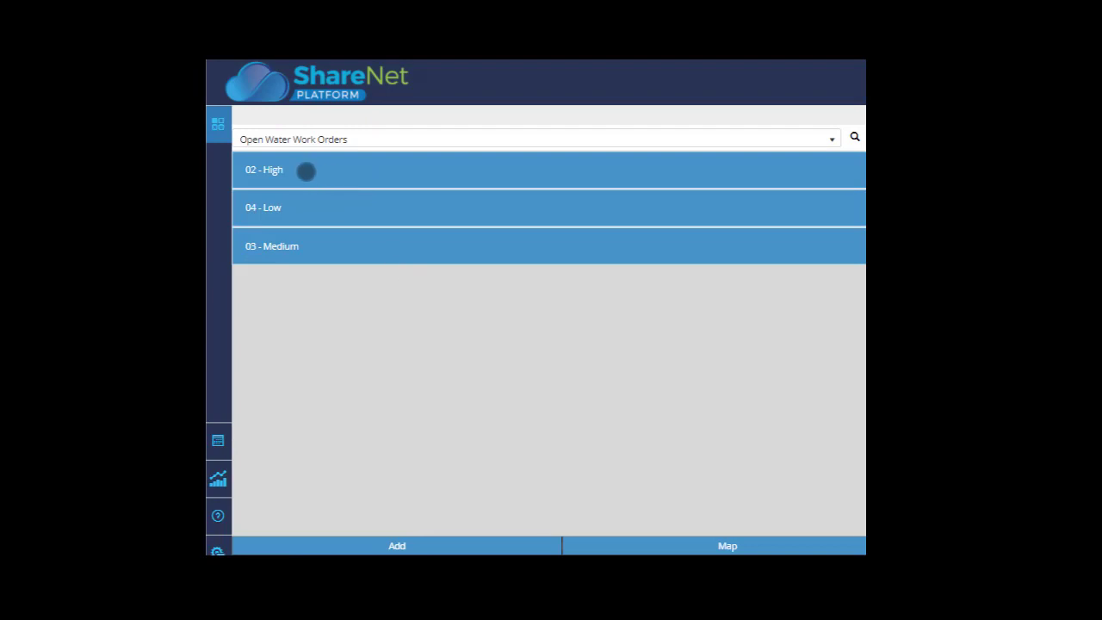
Step: Review the open water work orders in the 02 - High, 03 - Medium and 04 - Low priority groups
left_click(305, 172)
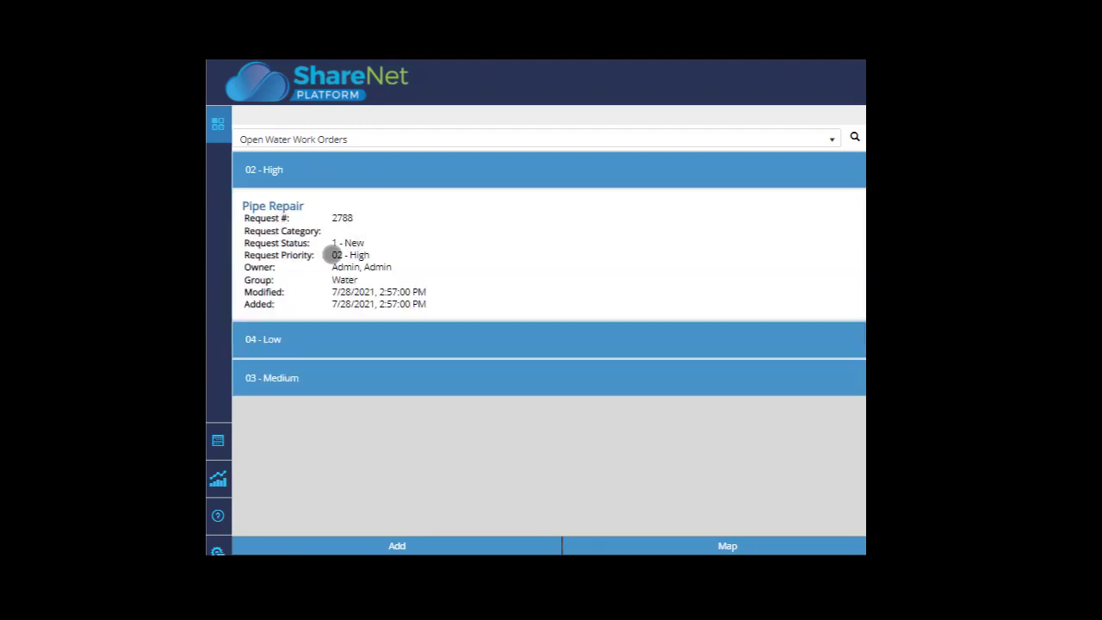
left_click(349, 377)
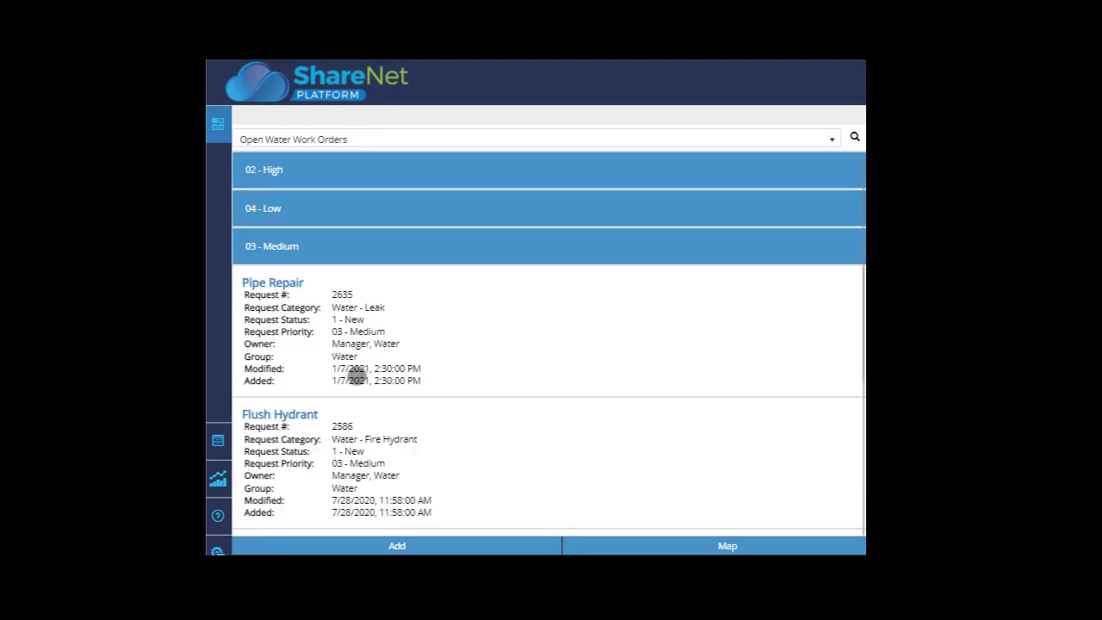
left_click(383, 215)
scroll(344, 318, "down", 1)
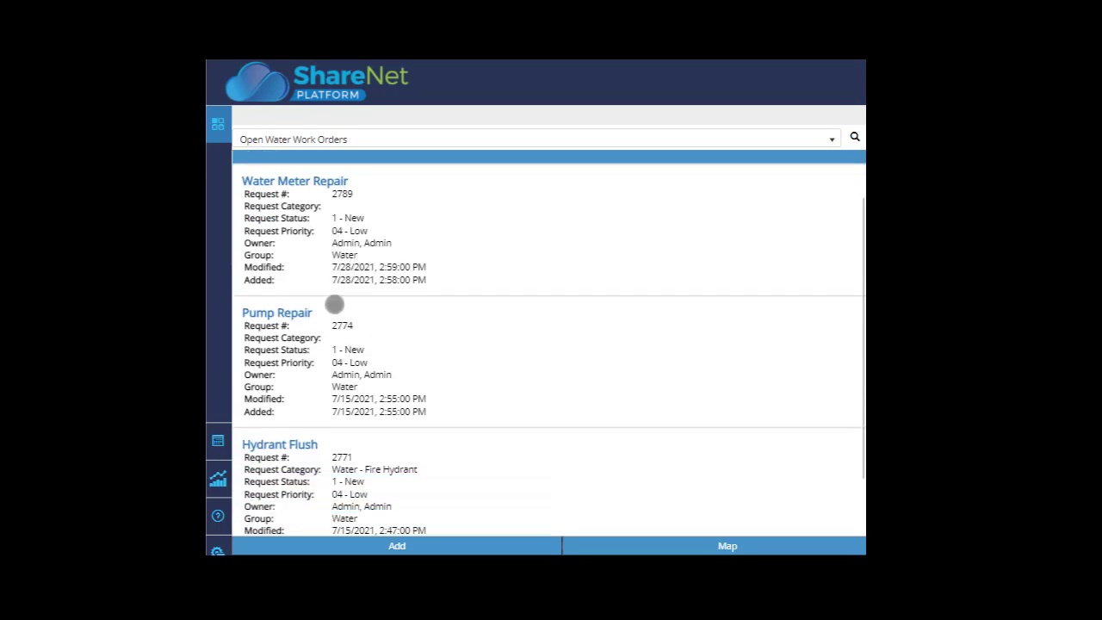